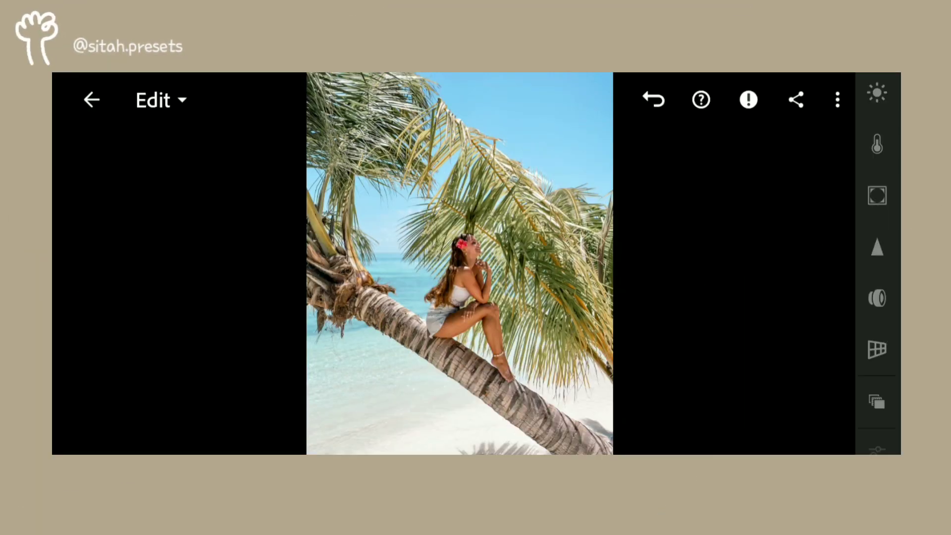
- In the Light panel, set exposure to -0.20, contrast to -21 and highlights to 13
{"action": "left_click", "coordinate": [876, 93]}
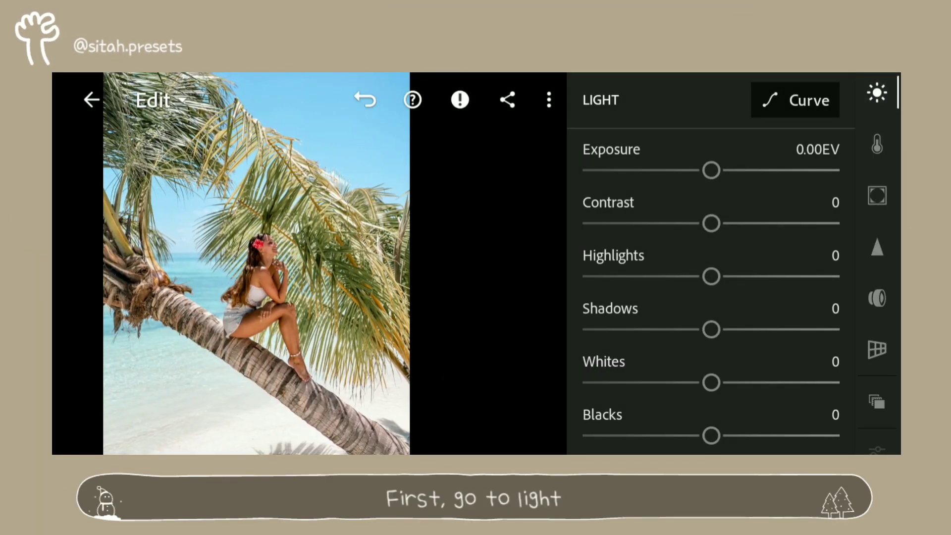
{"action": "left_click_drag", "start_coordinate": [659, 171], "coordinate": [661, 173]}
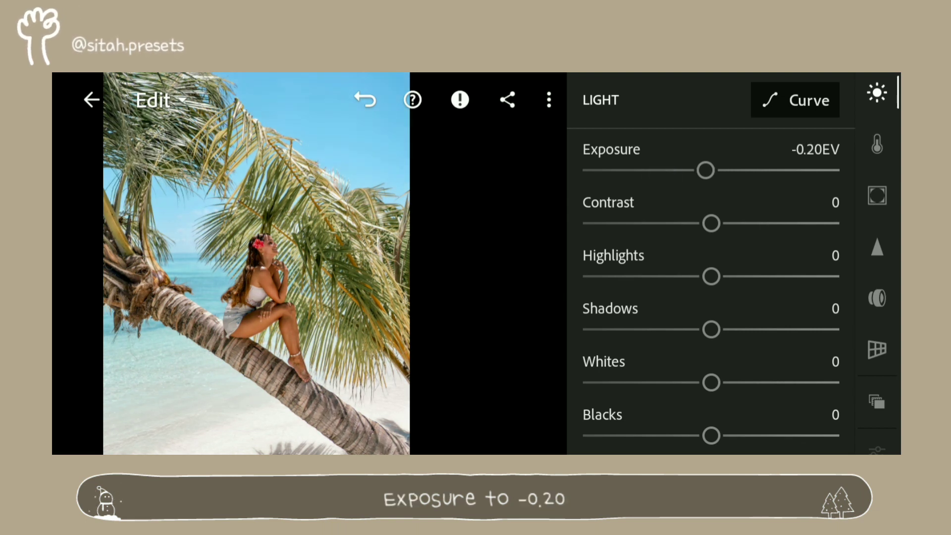
{"action": "left_click_drag", "start_coordinate": [822, 220], "coordinate": [787, 223]}
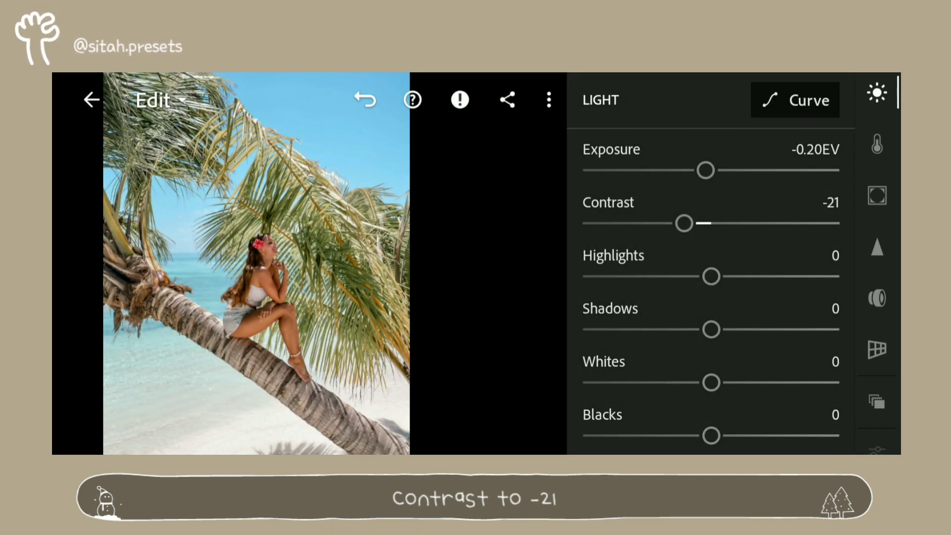
{"action": "mouse_move", "coordinate": [785, 273]}
{"action": "left_mouse_down"}
{"action": "mouse_move", "coordinate": [823, 278]}
{"action": "mouse_move", "coordinate": [811, 279]}
{"action": "left_mouse_up"}
{"action": "left_click_drag", "start_coordinate": [643, 272], "coordinate": [638, 278]}
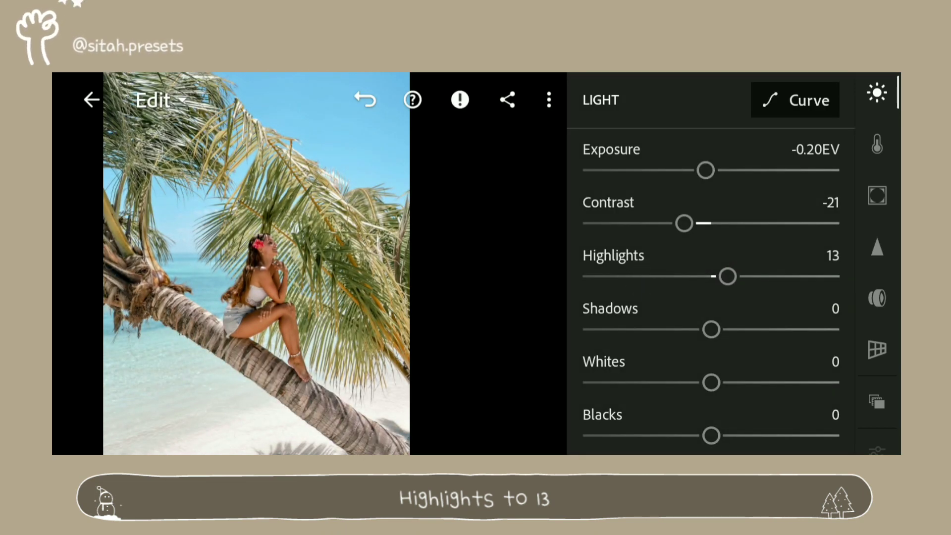
- Raise shadows to 18, whites to 19 and blacks to 57
{"action": "left_click_drag", "start_coordinate": [812, 330], "coordinate": [820, 329]}
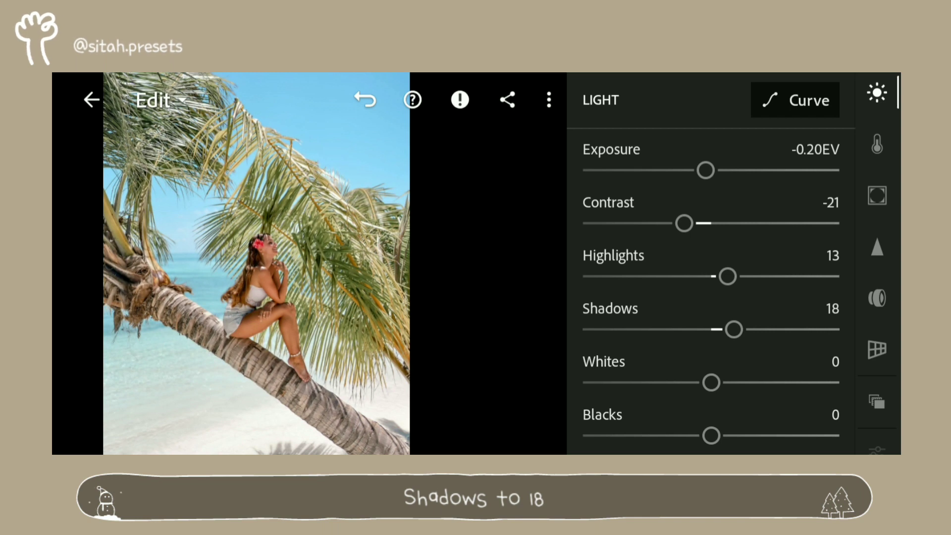
{"action": "left_click_drag", "start_coordinate": [771, 380], "coordinate": [811, 384]}
{"action": "left_click_drag", "start_coordinate": [646, 381], "coordinate": [638, 381]}
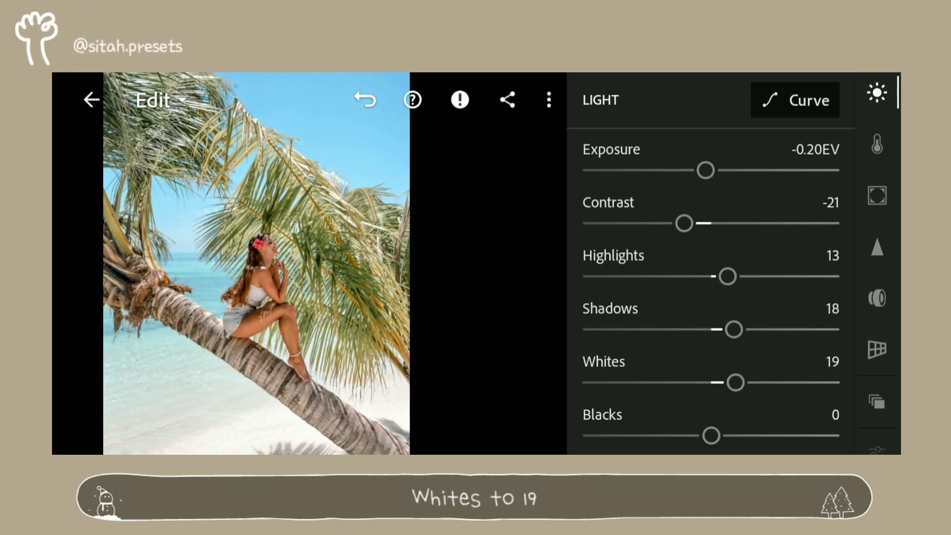
{"action": "mouse_move", "coordinate": [758, 429]}
{"action": "left_mouse_down"}
{"action": "mouse_move", "coordinate": [843, 449]}
{"action": "mouse_move", "coordinate": [827, 432]}
{"action": "left_mouse_up"}
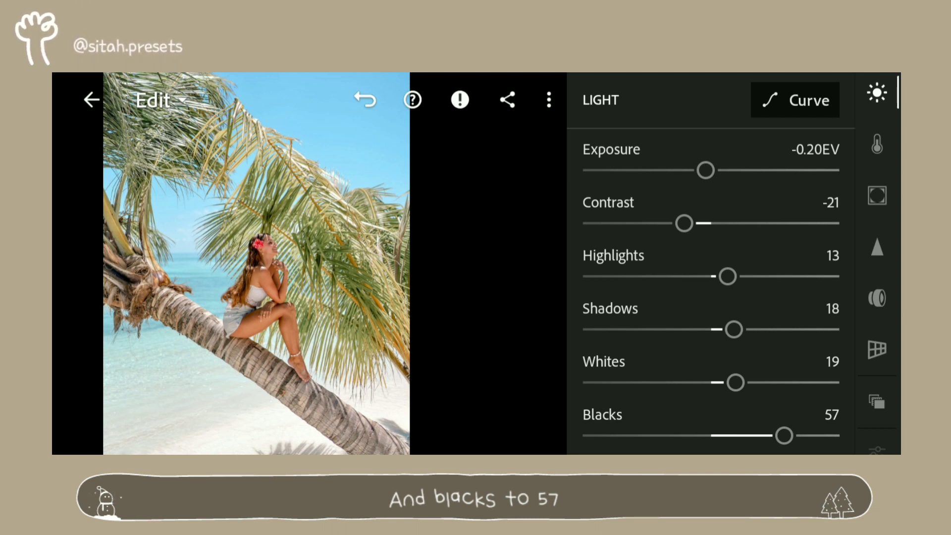
- Paste the saved five-point S-shaped white curve into the photo's tone curve
{"action": "left_click", "coordinate": [795, 100]}
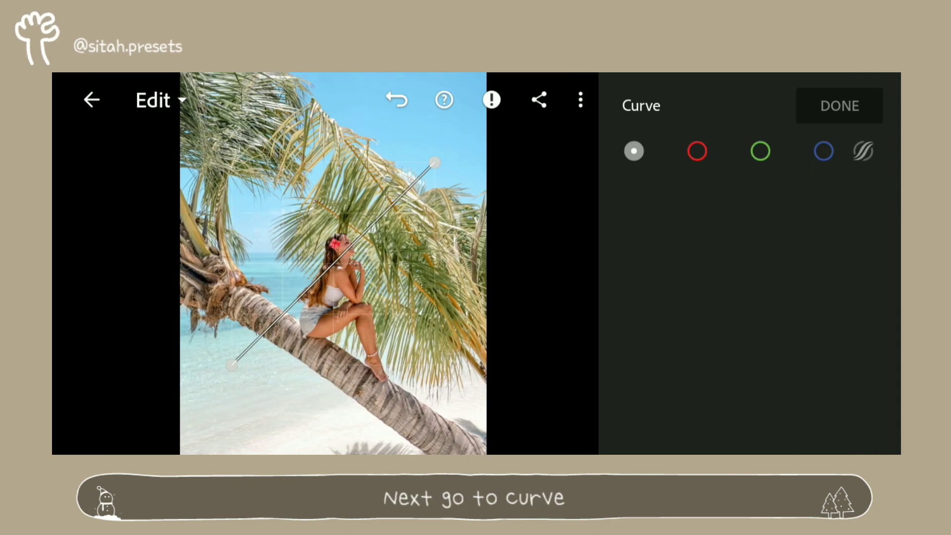
{"action": "left_click", "coordinate": [581, 100]}
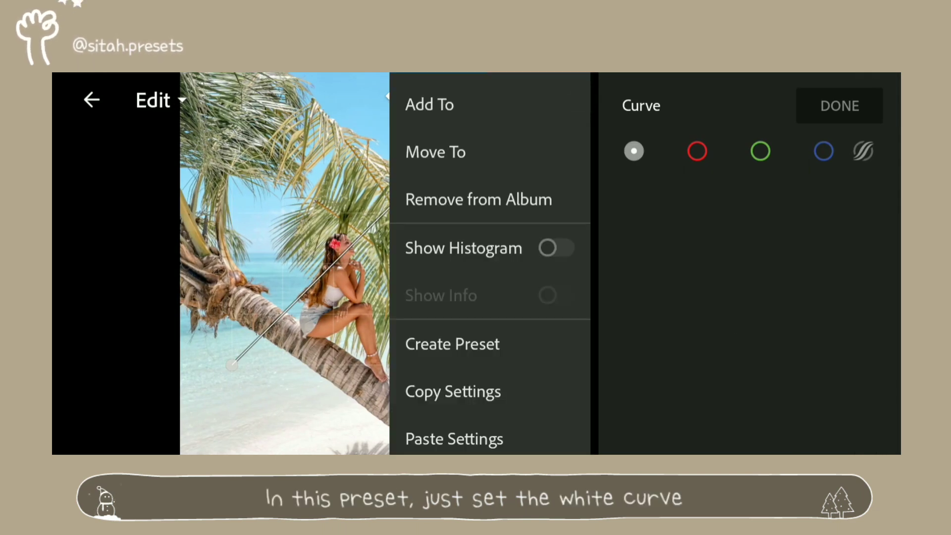
{"action": "left_click", "coordinate": [532, 437]}
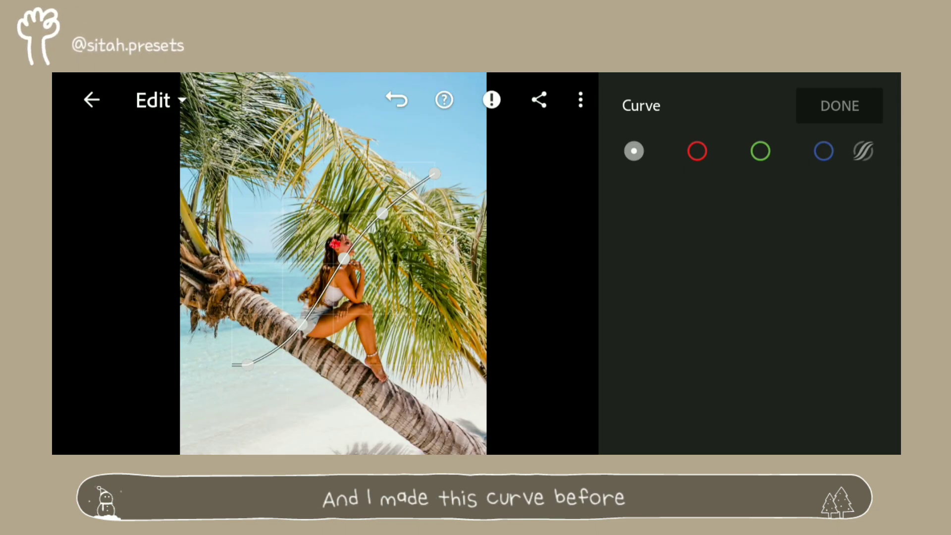
{"action": "left_click_drag", "start_coordinate": [542, 420], "coordinate": [104, 432]}
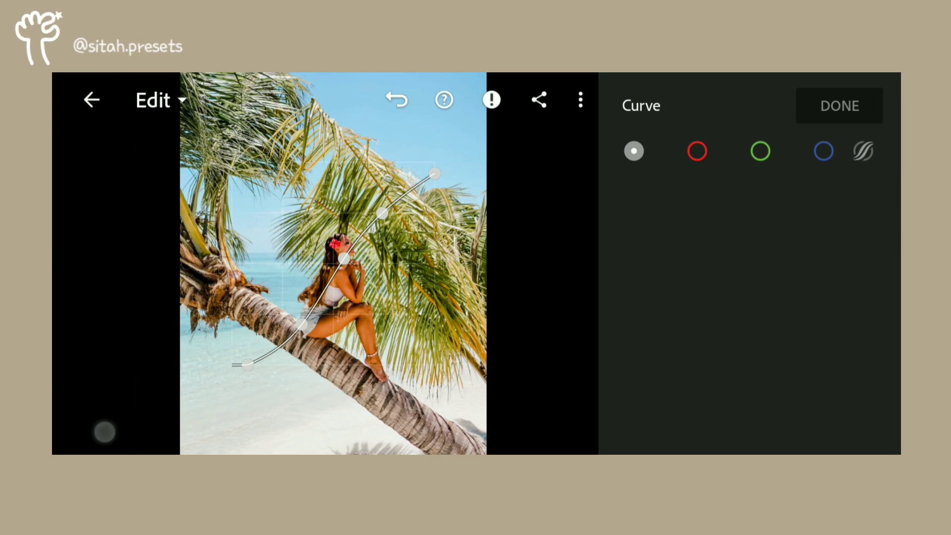
{"action": "left_click_drag", "start_coordinate": [104, 432], "coordinate": [103, 431]}
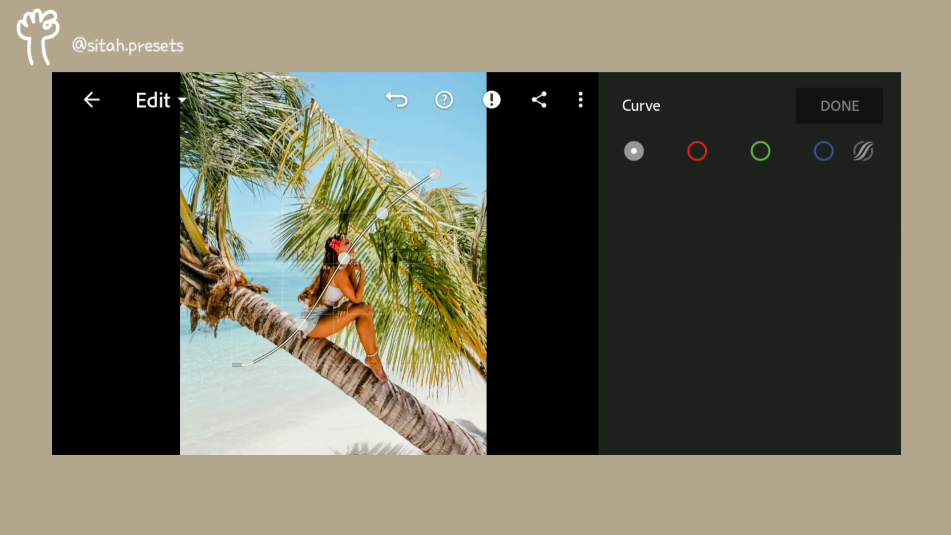
- Close the tone curve and warm the colour temperature to 12
{"action": "left_click", "coordinate": [851, 109]}
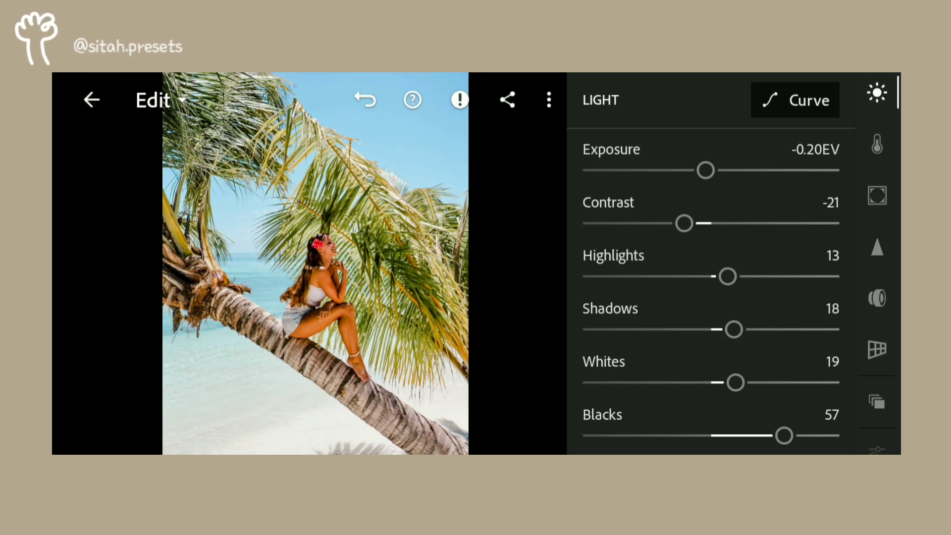
{"action": "left_click", "coordinate": [880, 150]}
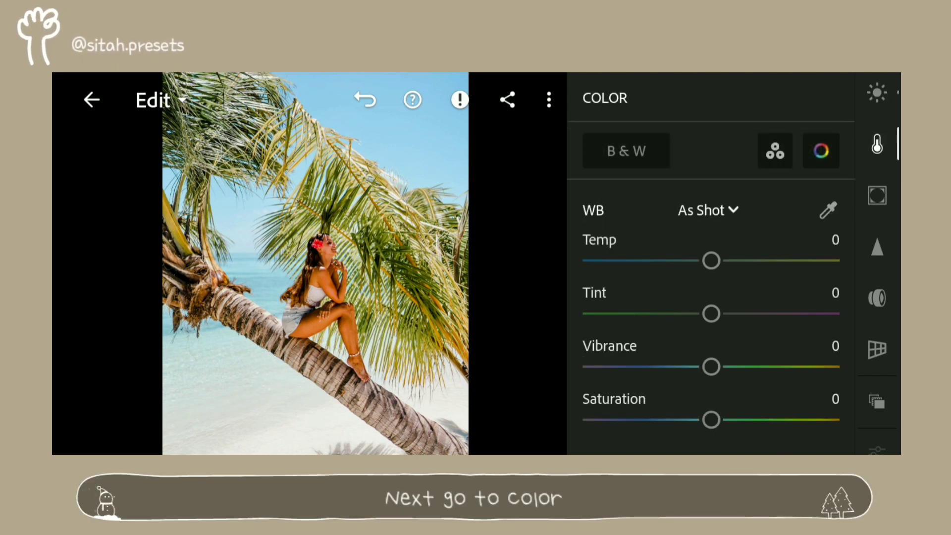
{"action": "left_click", "coordinate": [799, 257]}
{"action": "left_click", "coordinate": [800, 257]}
{"action": "left_click", "coordinate": [797, 255]}
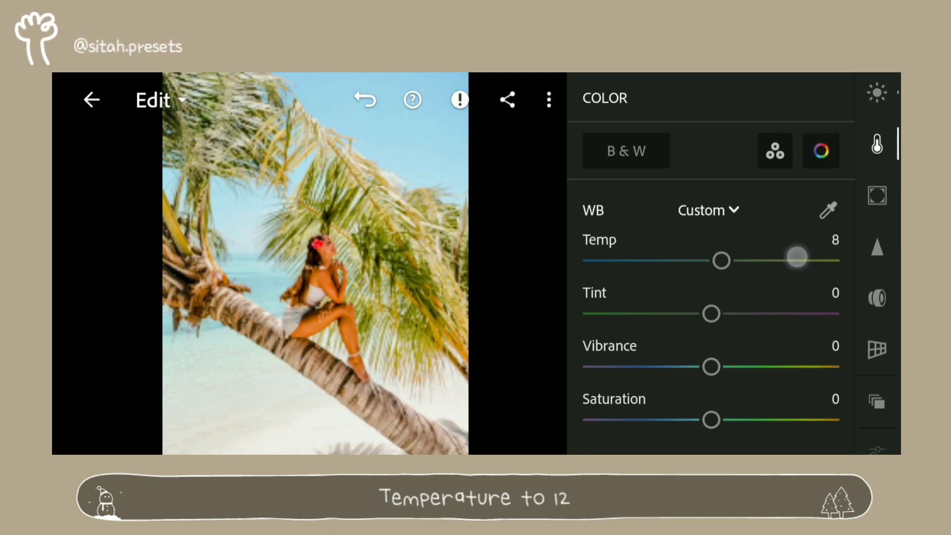
{"action": "left_click", "coordinate": [796, 258]}
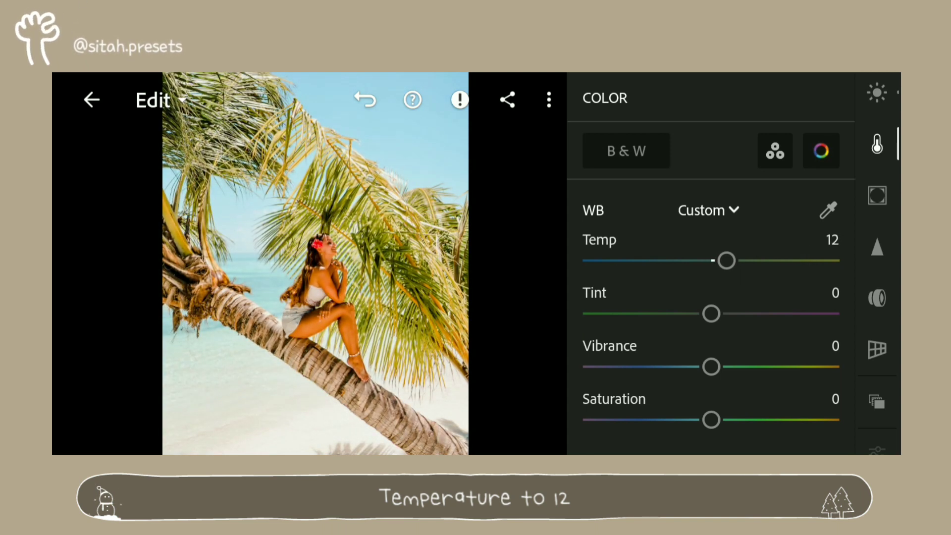
- Raise the tint to 22 and the vibrance to 14
{"action": "left_click", "coordinate": [812, 313]}
{"action": "left_click", "coordinate": [811, 310]}
{"action": "left_click", "coordinate": [810, 310]}
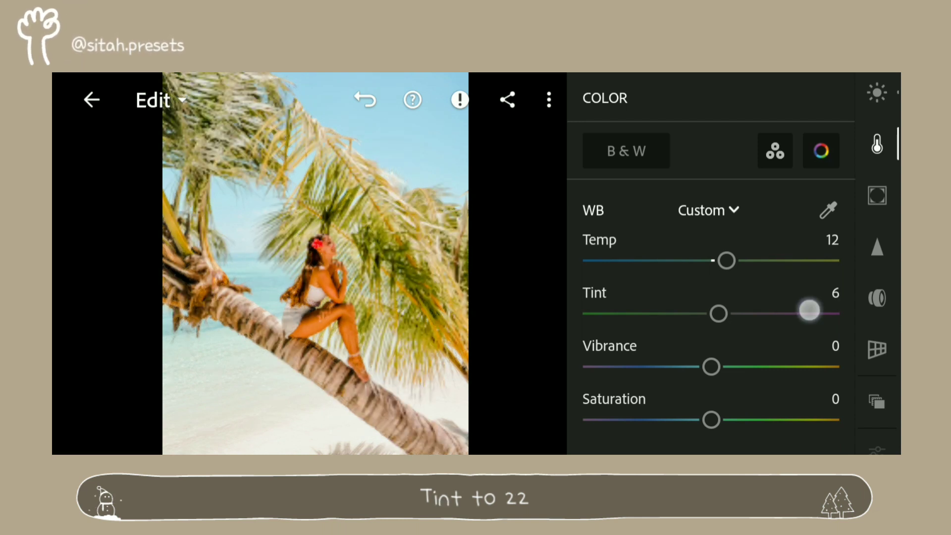
{"action": "left_click", "coordinate": [809, 311]}
{"action": "left_click", "coordinate": [810, 310]}
{"action": "left_click", "coordinate": [810, 310]}
{"action": "left_click", "coordinate": [812, 311]}
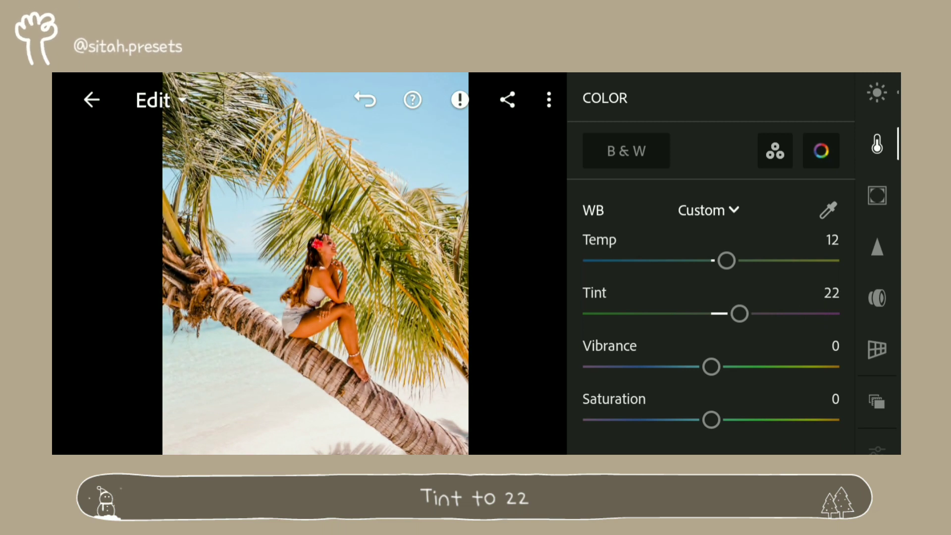
{"action": "left_click", "coordinate": [819, 365]}
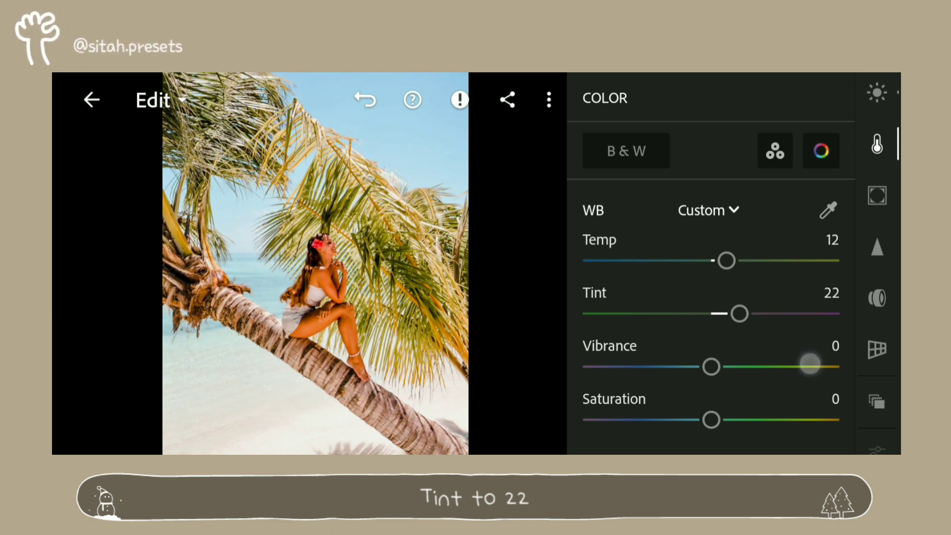
{"action": "left_click", "coordinate": [819, 364]}
{"action": "left_click", "coordinate": [819, 362]}
{"action": "left_click", "coordinate": [818, 363]}
{"action": "left_click", "coordinate": [817, 362]}
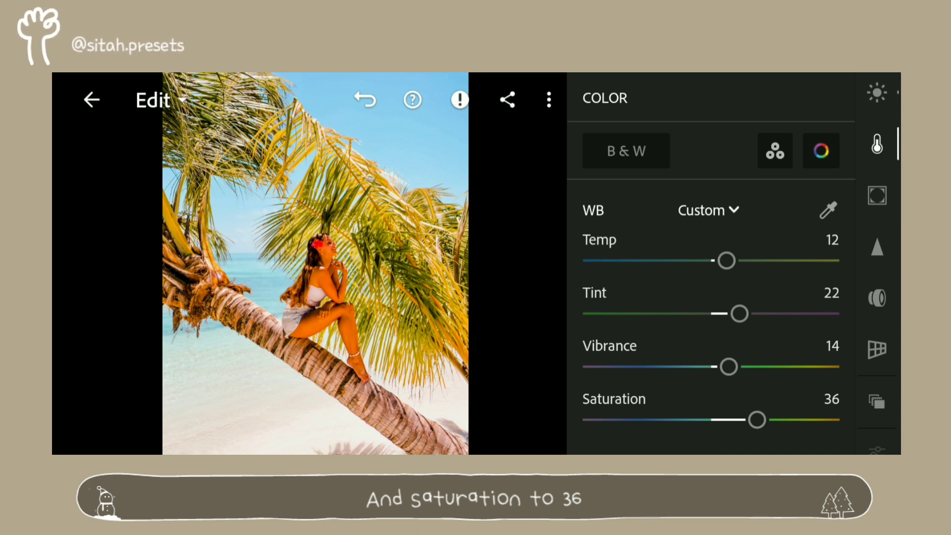
- Grade the shadows cyan: hue 185, saturation 23, blending 100, balance 54
{"action": "left_click", "coordinate": [776, 151]}
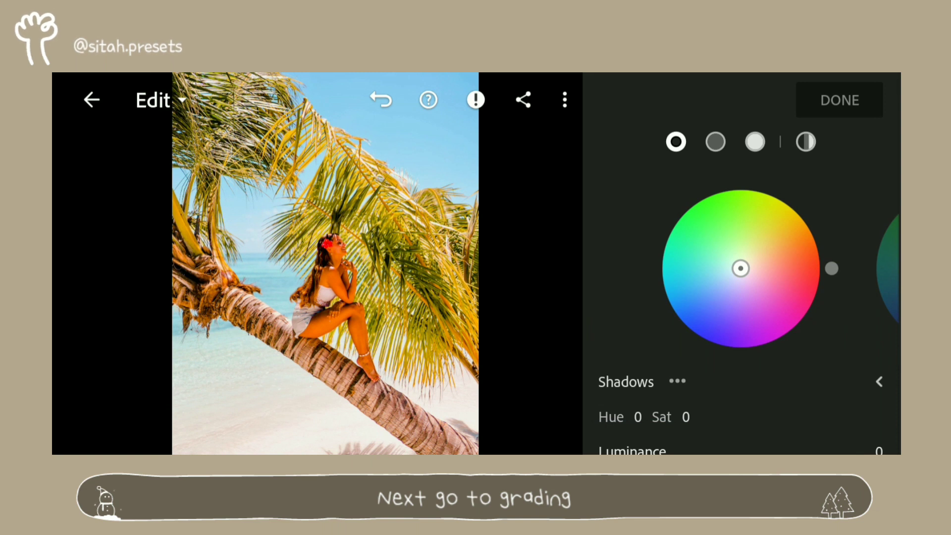
{"action": "left_click_drag", "start_coordinate": [788, 414], "coordinate": [847, 250]}
{"action": "left_click", "coordinate": [881, 192]}
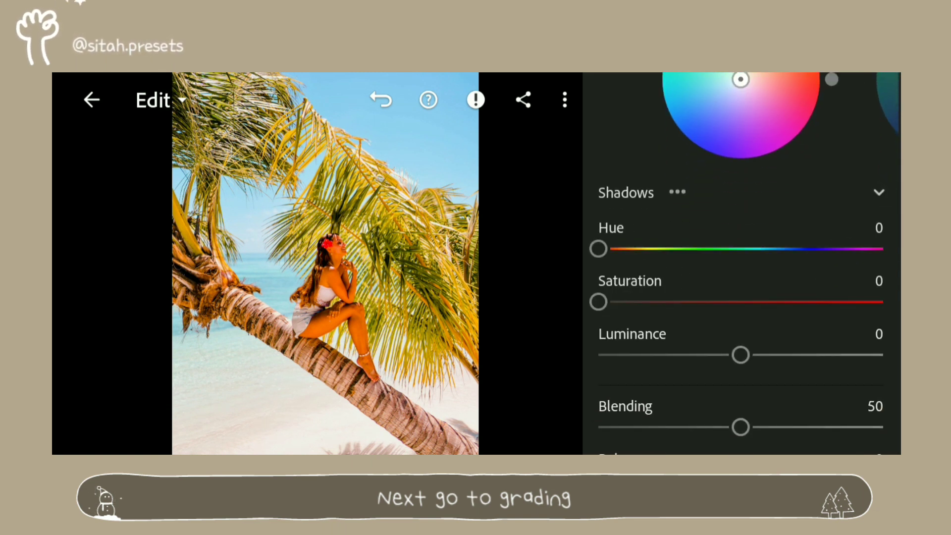
{"action": "mouse_move", "coordinate": [706, 256]}
{"action": "left_mouse_down"}
{"action": "mouse_move", "coordinate": [843, 274]}
{"action": "mouse_move", "coordinate": [862, 251]}
{"action": "left_mouse_up"}
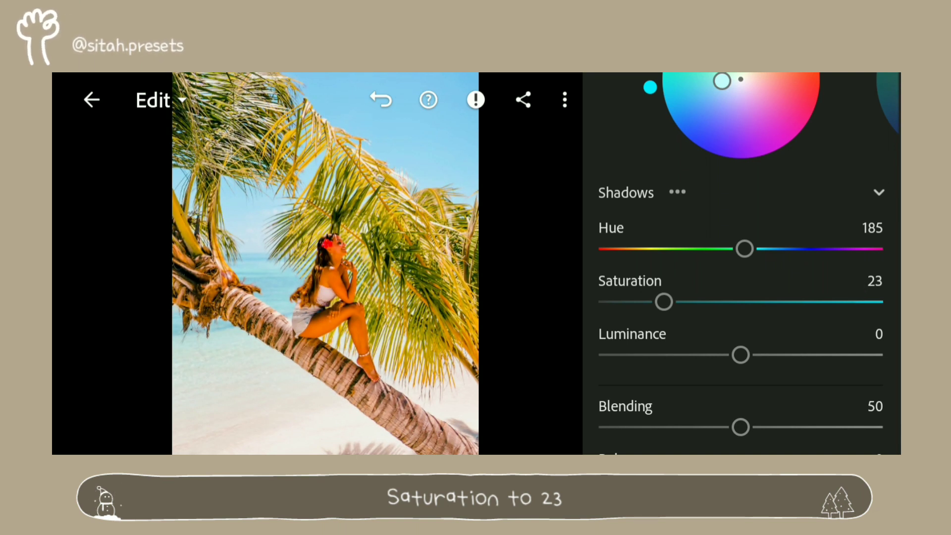
{"action": "left_click_drag", "start_coordinate": [809, 396], "coordinate": [809, 326]}
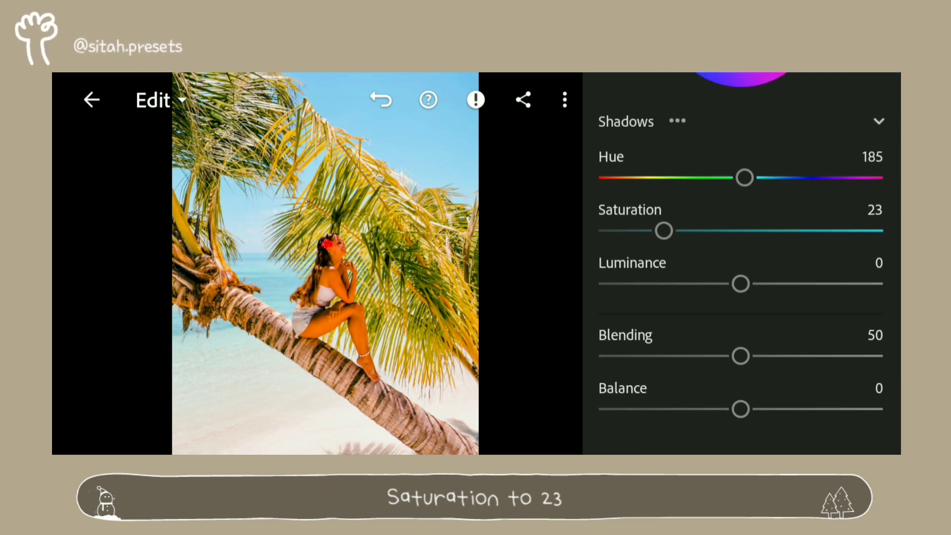
{"action": "left_click_drag", "start_coordinate": [740, 356], "coordinate": [883, 356]}
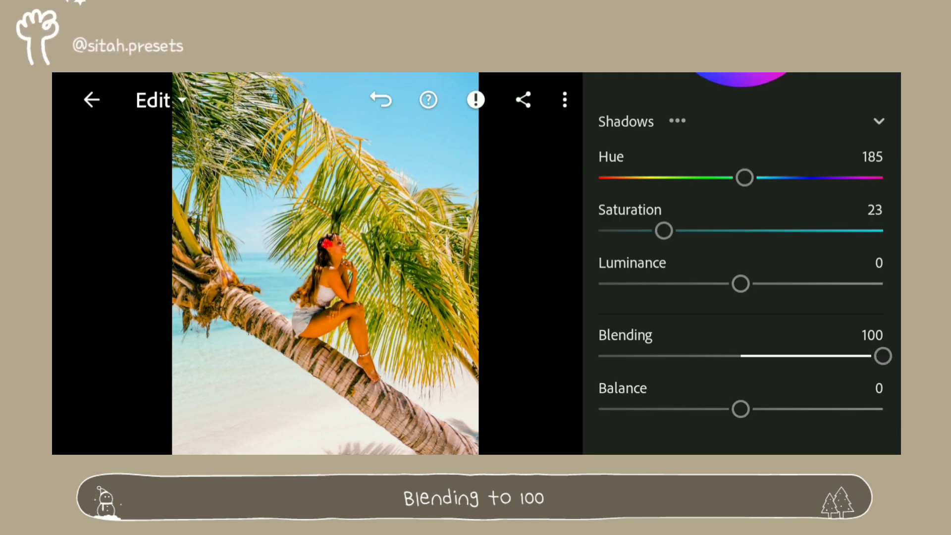
{"action": "mouse_move", "coordinate": [807, 416]}
{"action": "left_mouse_down"}
{"action": "mouse_move", "coordinate": [879, 423]}
{"action": "mouse_move", "coordinate": [848, 410]}
{"action": "left_mouse_up"}
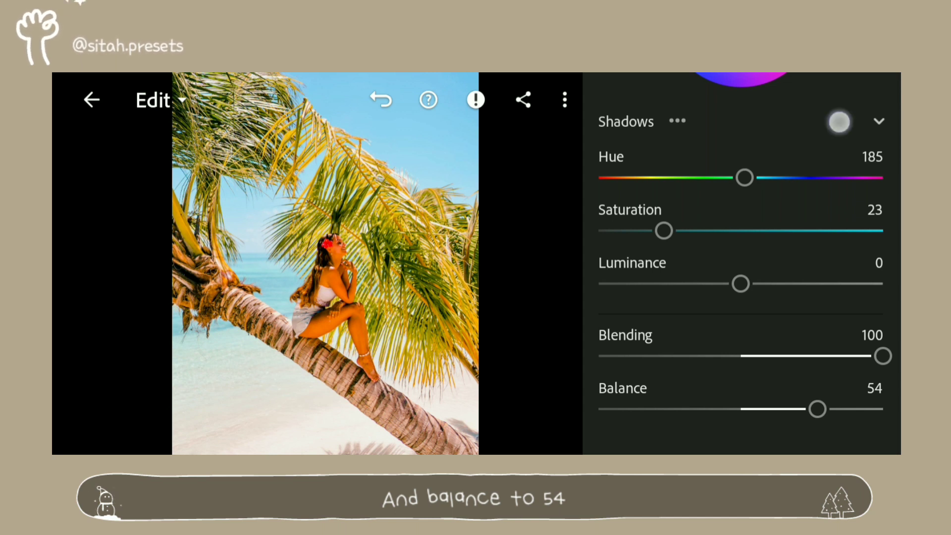
{"action": "scroll", "coordinate": [840, 122], "scroll_direction": "up", "scroll_amount": 5}
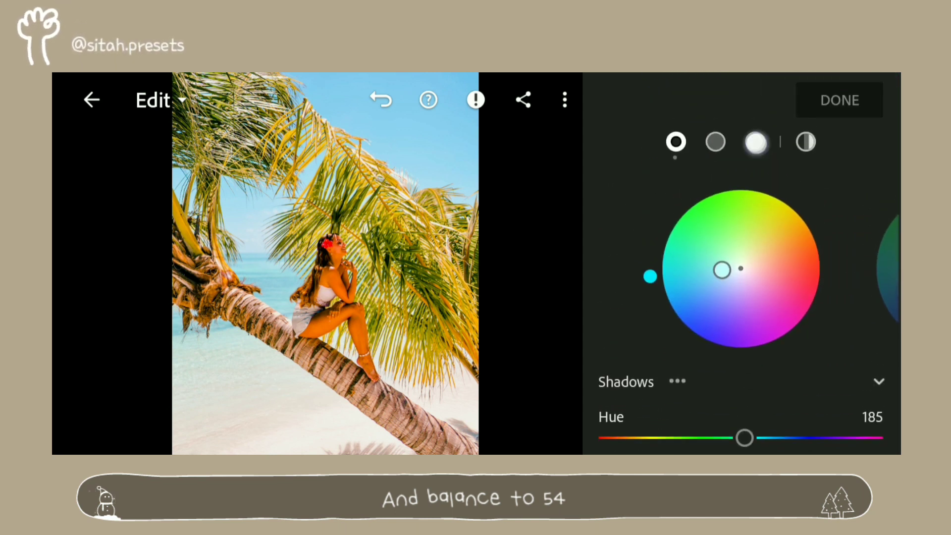
- Tint the highlights to hue 176 with saturation 7, then close Color Grading
{"action": "left_click", "coordinate": [756, 142]}
{"action": "scroll", "coordinate": [794, 382], "scroll_direction": "down", "scroll_amount": 5}
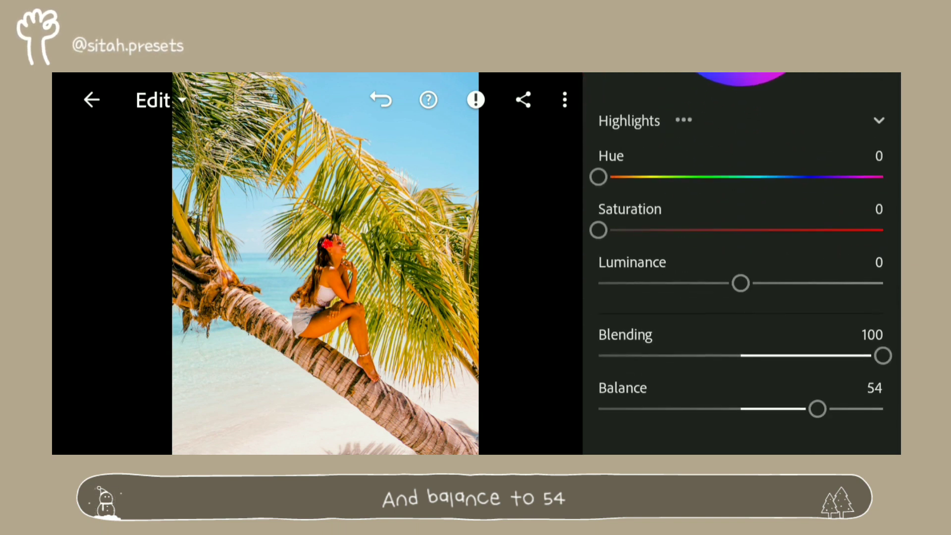
{"action": "left_click_drag", "start_coordinate": [754, 182], "coordinate": [892, 209]}
{"action": "left_click_drag", "start_coordinate": [849, 173], "coordinate": [853, 176]}
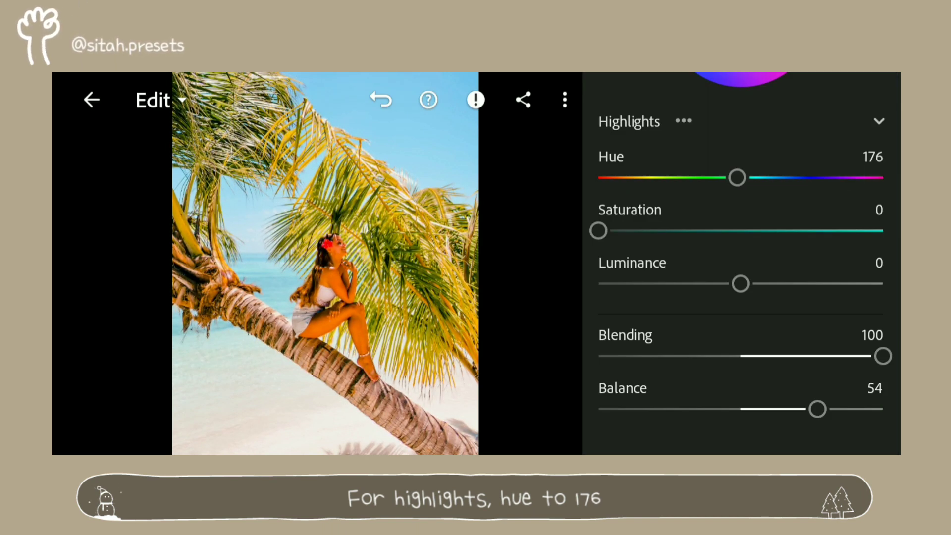
{"action": "left_click_drag", "start_coordinate": [766, 227], "coordinate": [767, 222]}
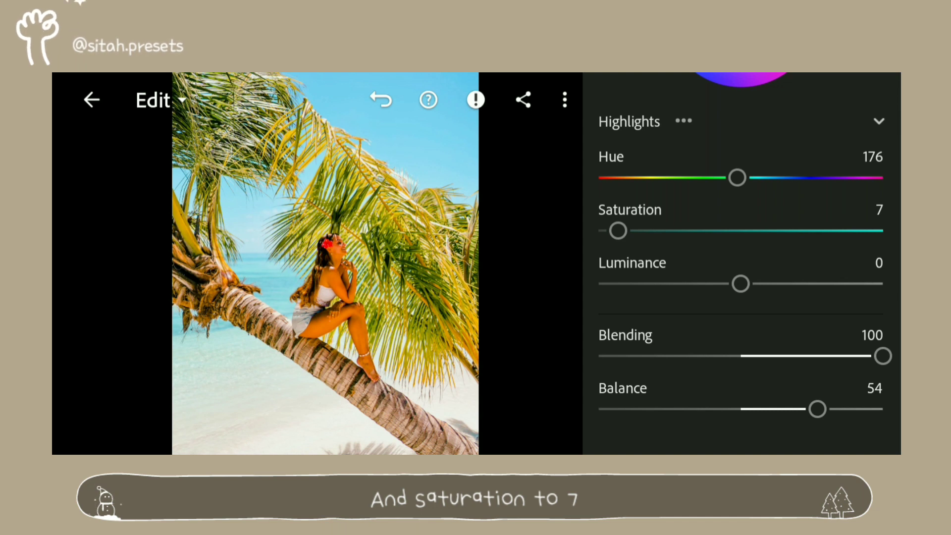
{"action": "left_click", "coordinate": [839, 120]}
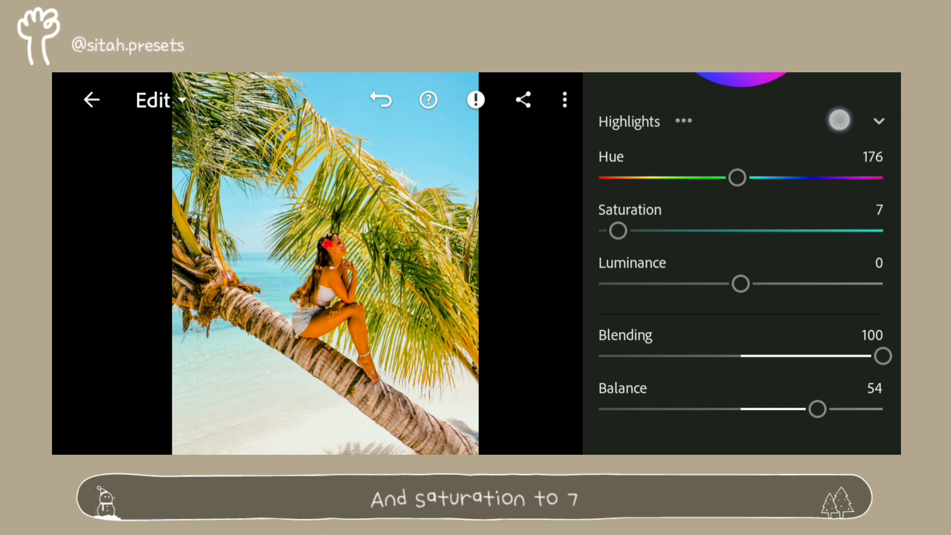
{"action": "scroll", "coordinate": [839, 121], "scroll_direction": "up", "scroll_amount": 5}
{"action": "left_click", "coordinate": [852, 101]}
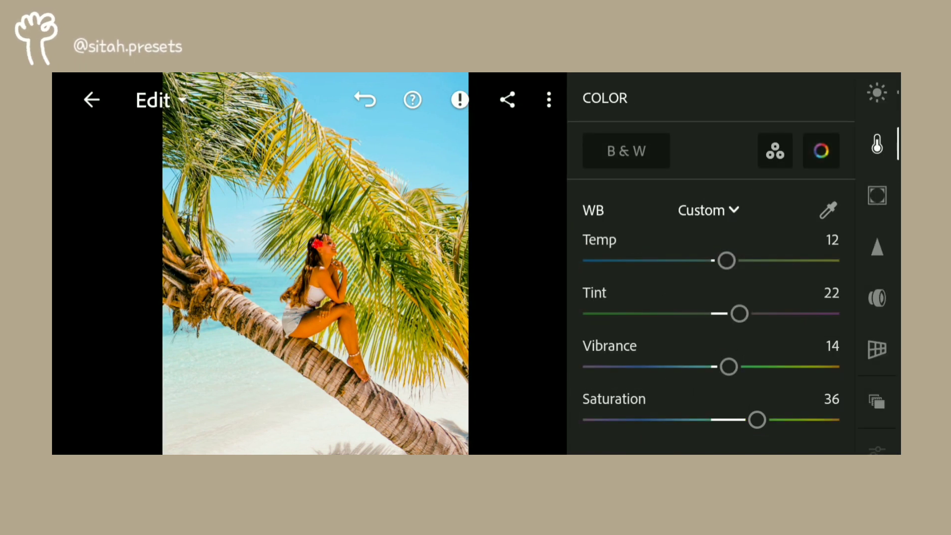
- In Color Mix, shift the red hue to 28
{"action": "left_click", "coordinate": [821, 151]}
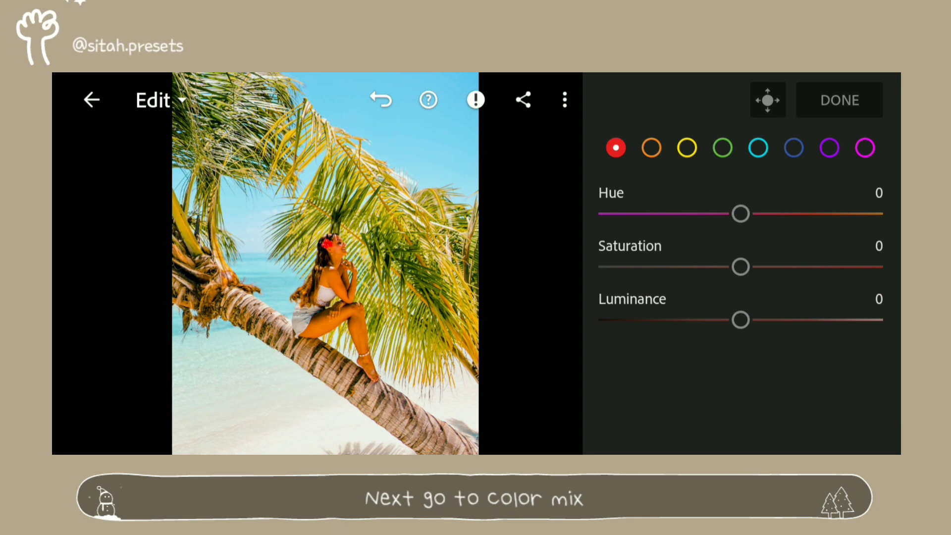
{"action": "left_click", "coordinate": [832, 208]}
{"action": "left_click", "coordinate": [832, 208]}
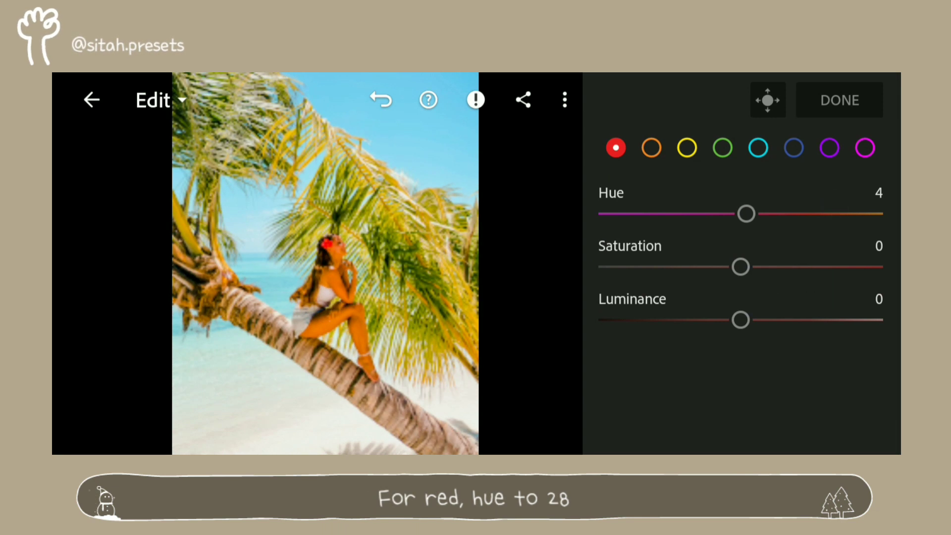
{"action": "left_click", "coordinate": [838, 210]}
{"action": "left_click", "coordinate": [837, 210]}
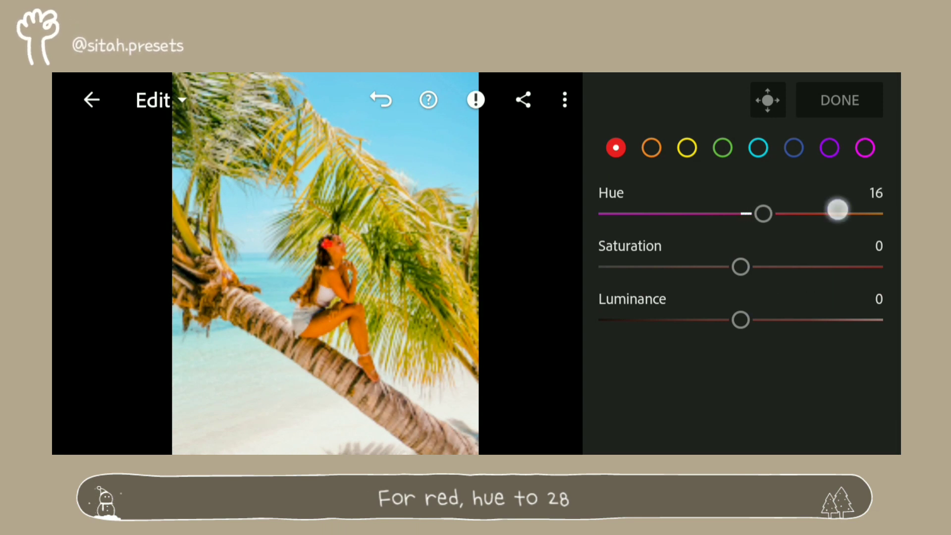
{"action": "left_click", "coordinate": [838, 210]}
{"action": "left_click", "coordinate": [837, 210]}
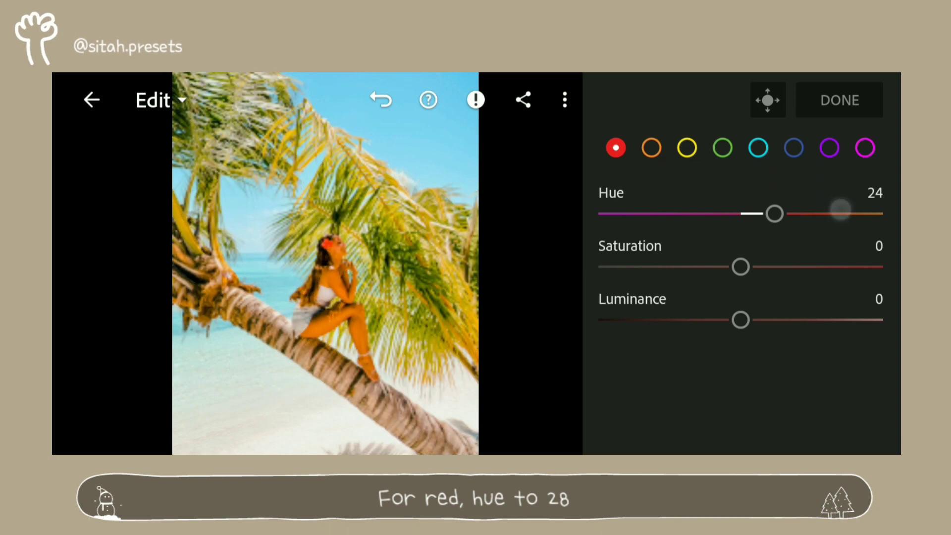
{"action": "left_click", "coordinate": [840, 210]}
{"action": "left_click", "coordinate": [841, 210]}
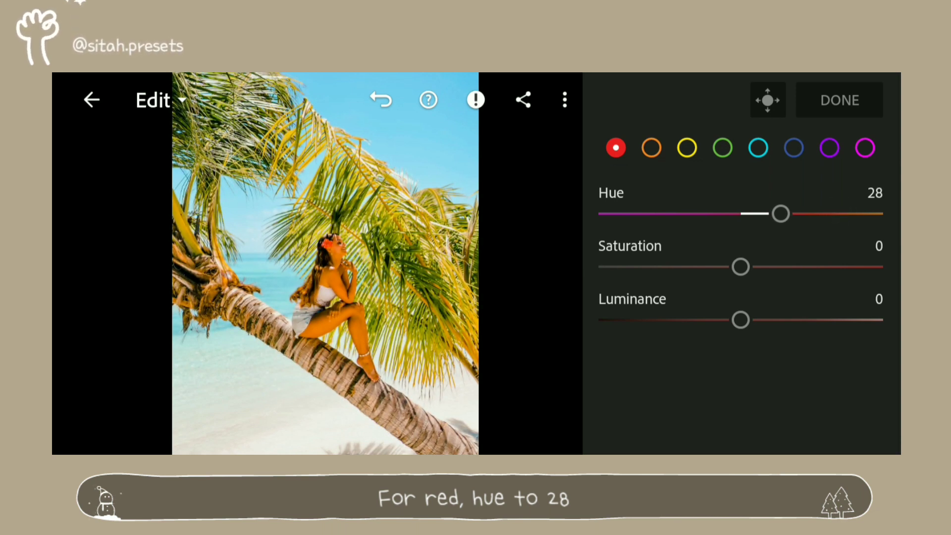
- Brighten the red luminance to 38
{"action": "left_click", "coordinate": [843, 321]}
{"action": "left_click", "coordinate": [844, 321]}
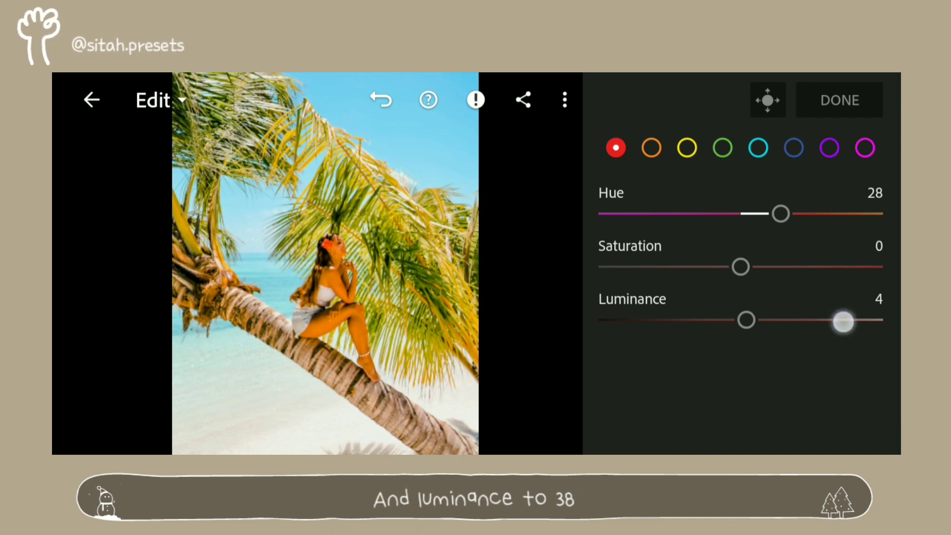
{"action": "left_click", "coordinate": [843, 321]}
{"action": "left_click", "coordinate": [845, 322]}
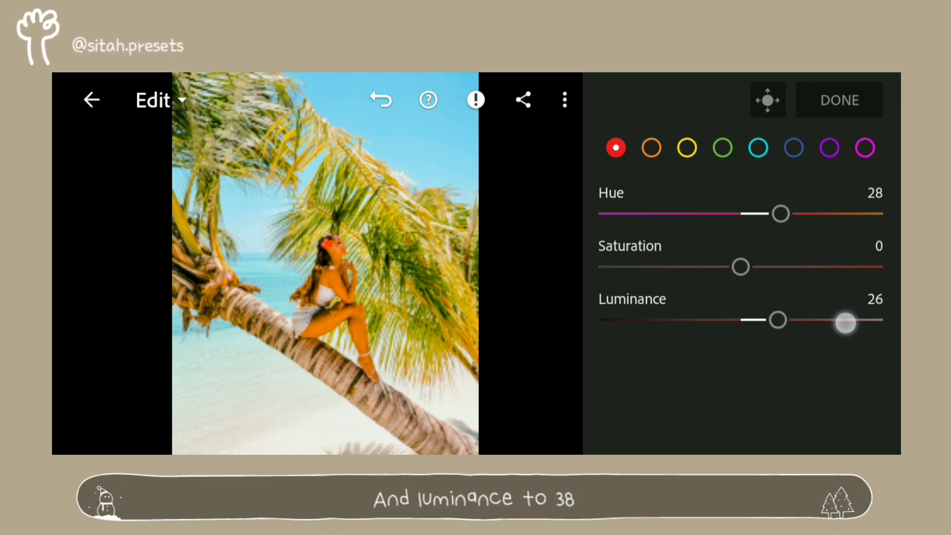
{"action": "left_click", "coordinate": [852, 320]}
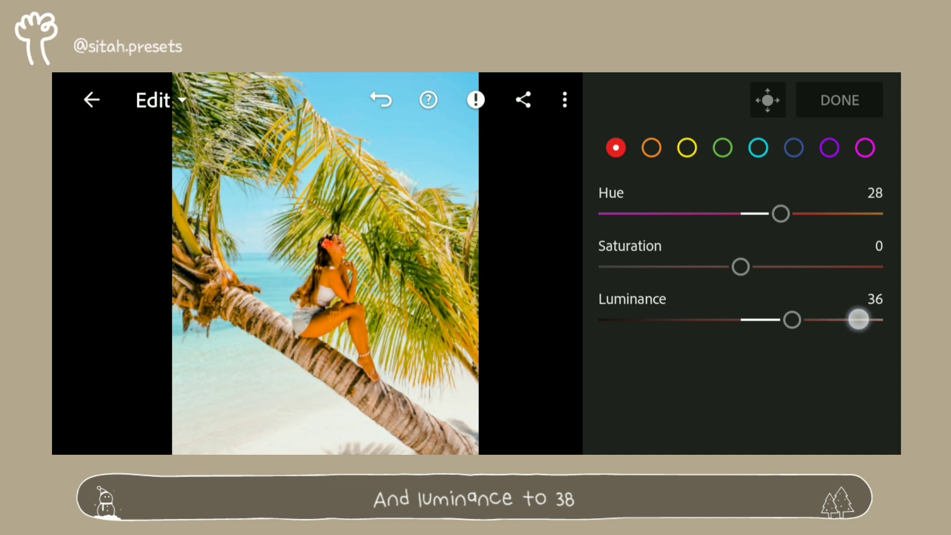
{"action": "left_click", "coordinate": [858, 320]}
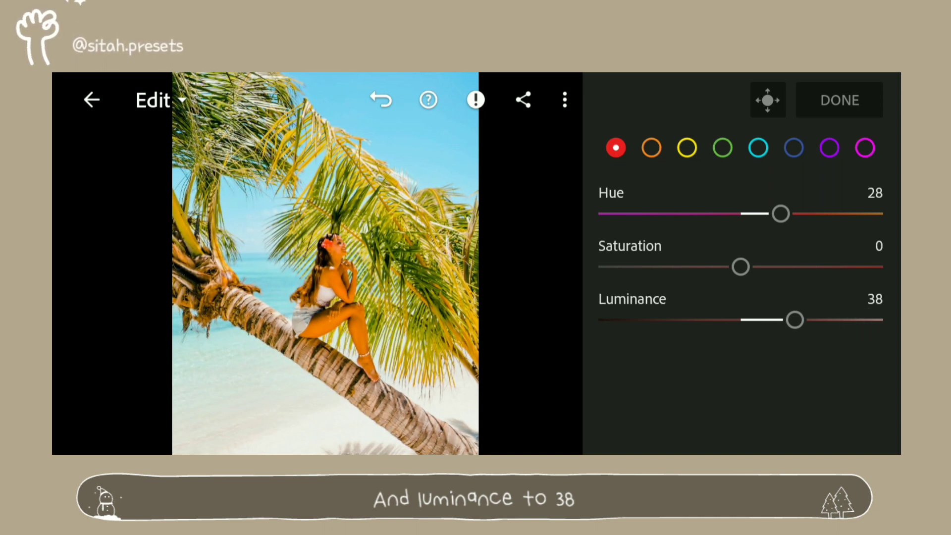
- Select orange and set its hue to -16 and saturation to -19
{"action": "left_click", "coordinate": [652, 148]}
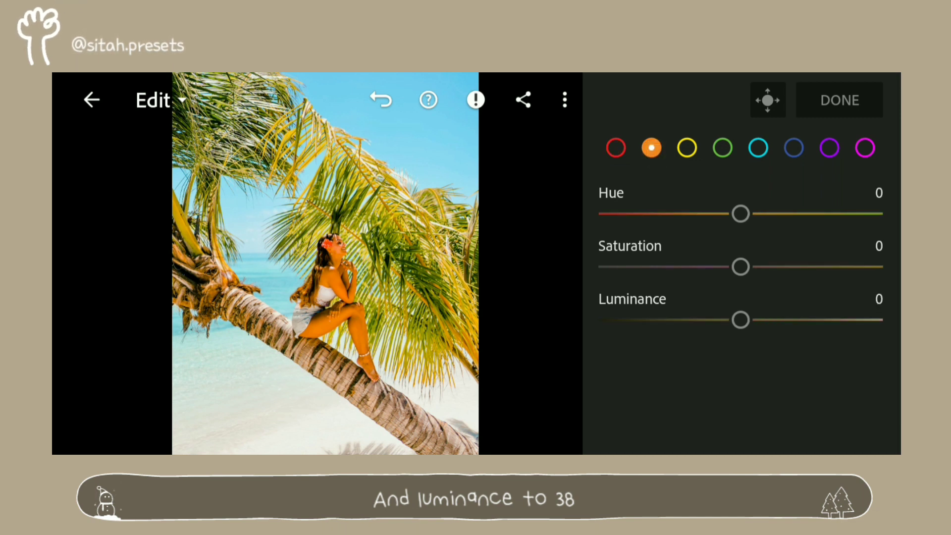
{"action": "left_click", "coordinate": [647, 214]}
{"action": "left_click", "coordinate": [647, 213]}
{"action": "left_click", "coordinate": [647, 214]}
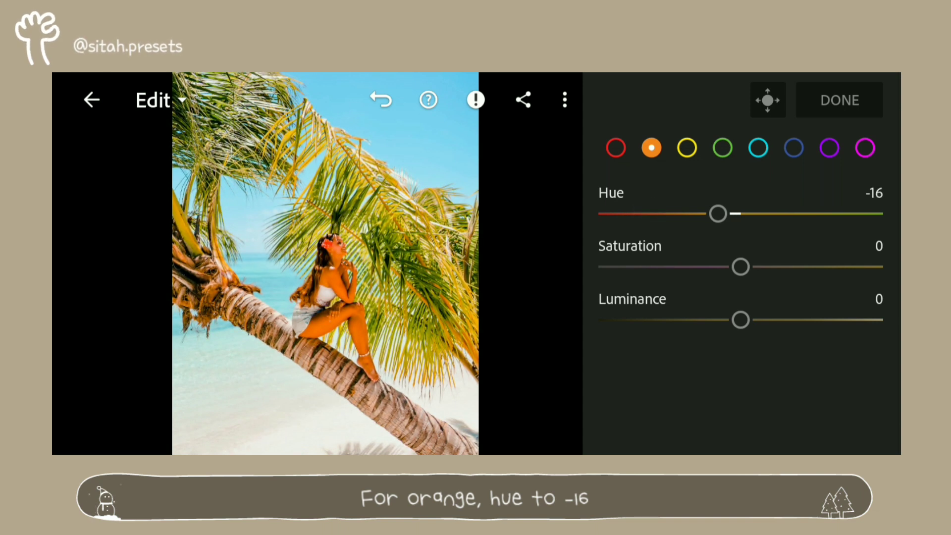
{"action": "left_click_drag", "start_coordinate": [854, 266], "coordinate": [822, 278]}
{"action": "left_click", "coordinate": [640, 266]}
{"action": "left_click", "coordinate": [634, 266]}
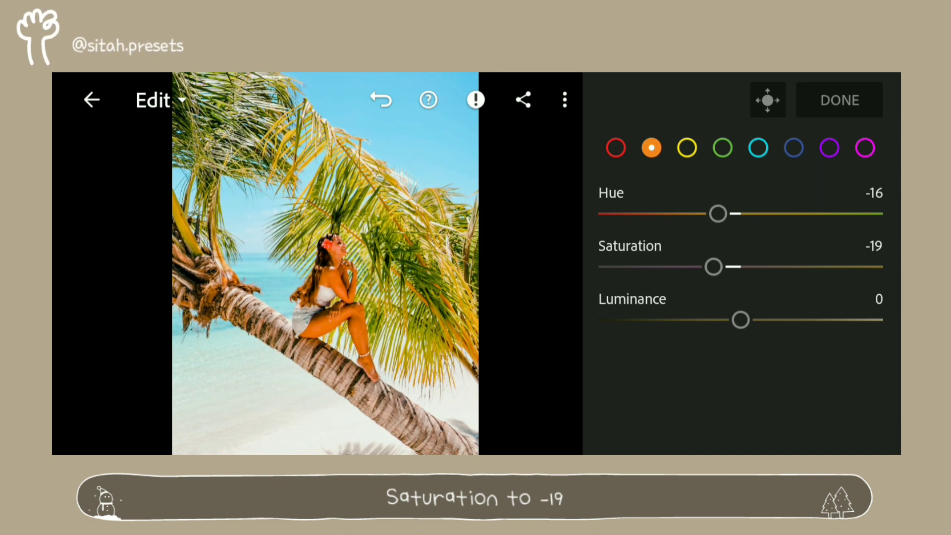
- Raise the orange luminance to 32
{"action": "left_click", "coordinate": [855, 315]}
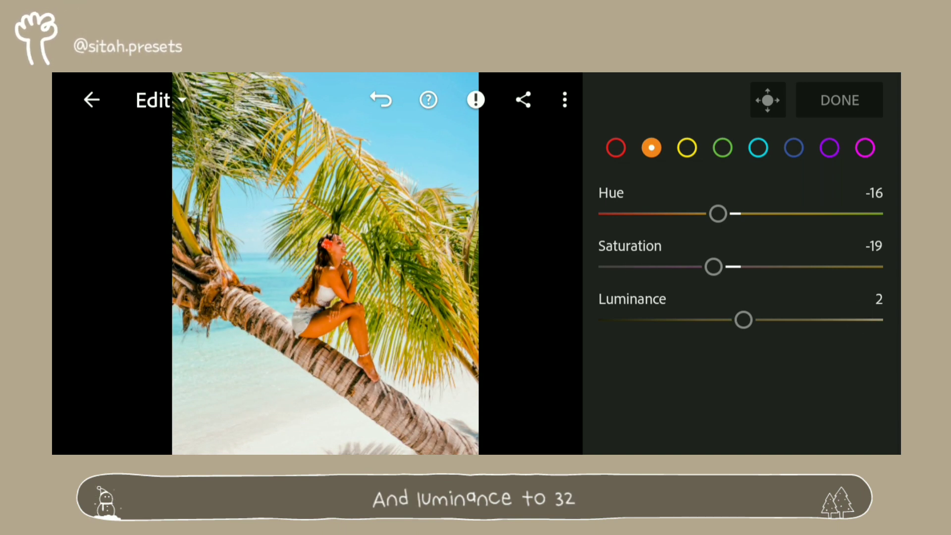
{"action": "left_click", "coordinate": [858, 318]}
{"action": "left_click", "coordinate": [857, 320]}
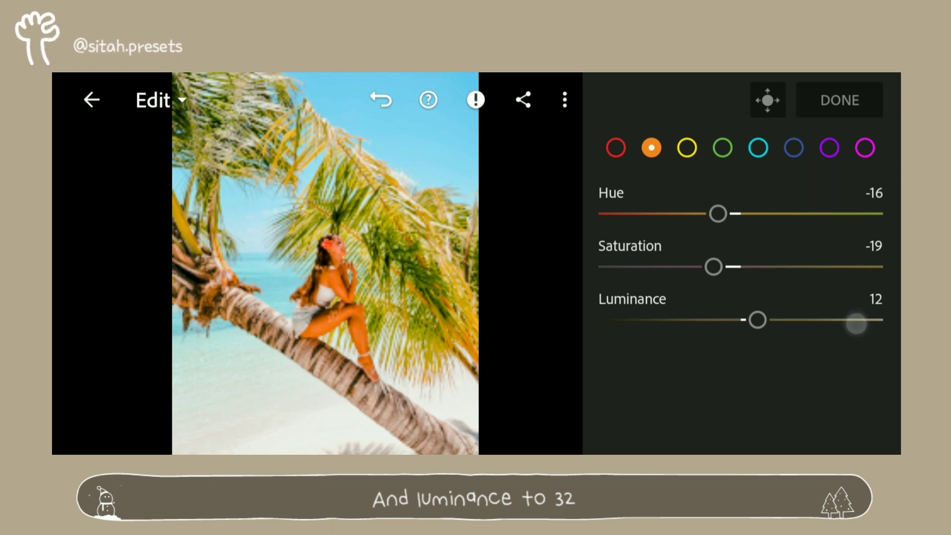
{"action": "left_click", "coordinate": [856, 322]}
{"action": "left_click", "coordinate": [857, 323]}
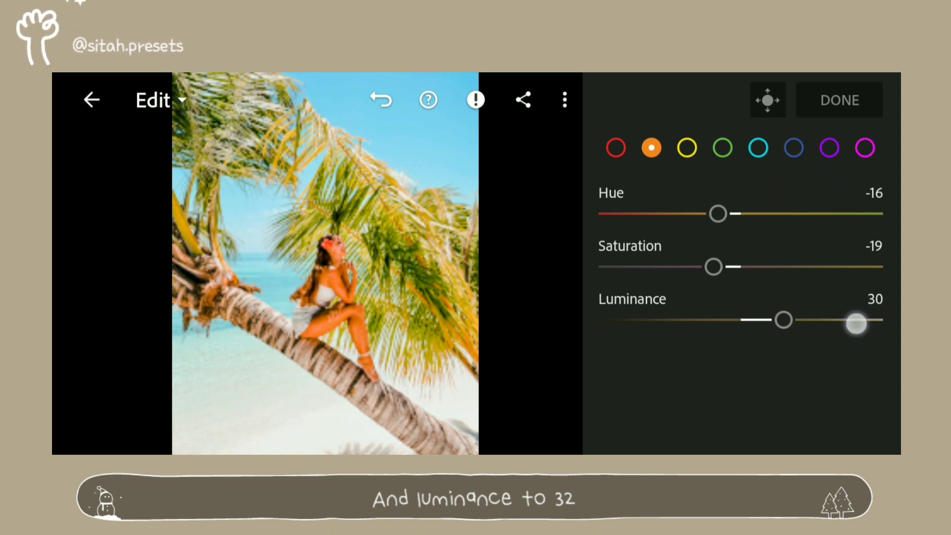
{"action": "left_click", "coordinate": [856, 322]}
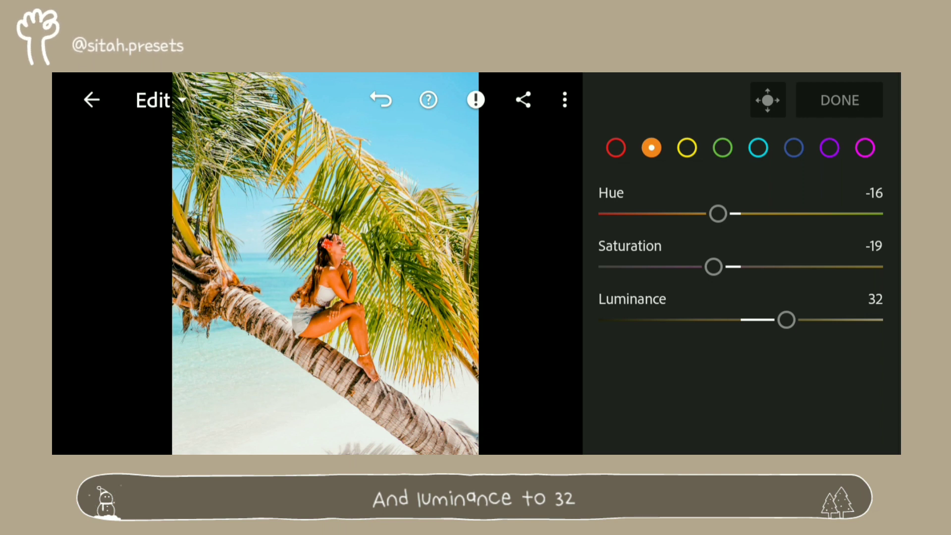
- Select the yellow swatch and set hue -24, saturation -52 and luminance 41
{"action": "left_click", "coordinate": [687, 147]}
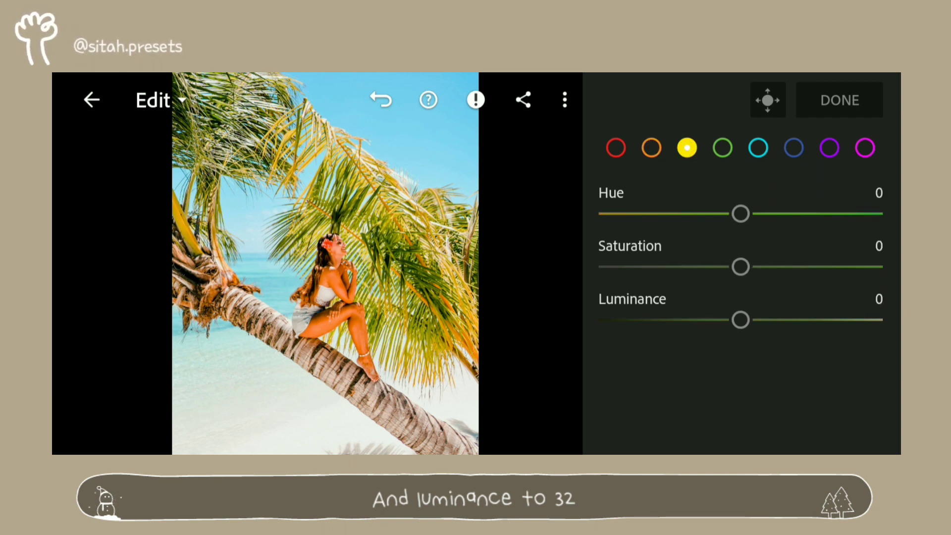
{"action": "left_click", "coordinate": [630, 215]}
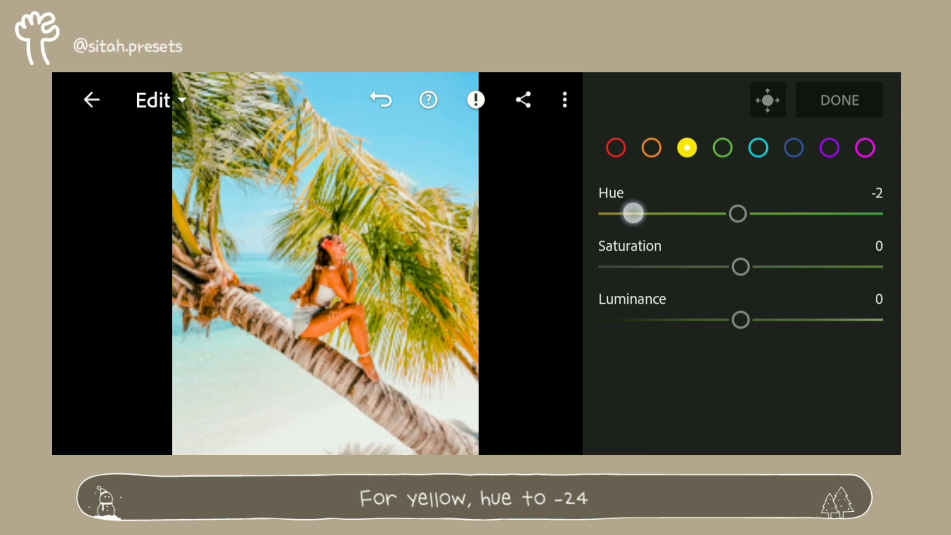
{"action": "left_click", "coordinate": [630, 214]}
{"action": "left_click", "coordinate": [631, 214]}
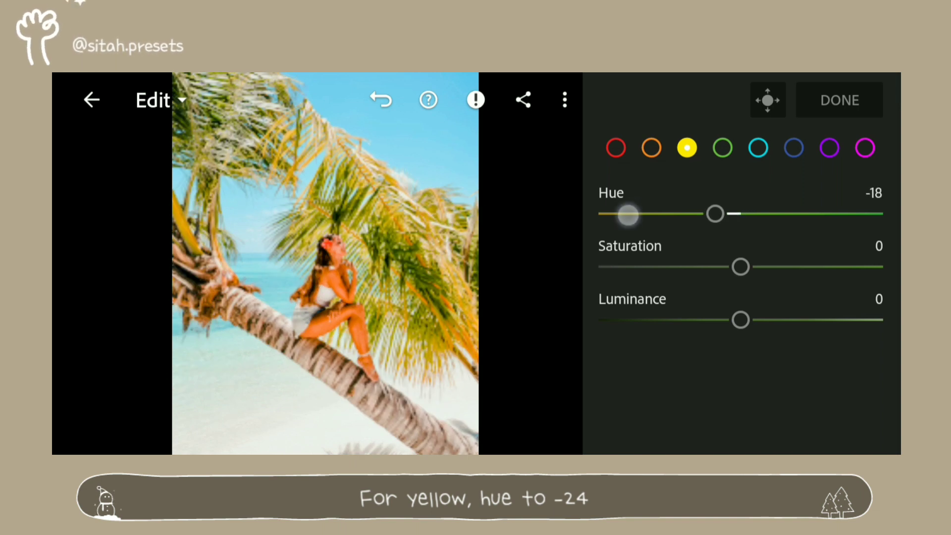
{"action": "left_click", "coordinate": [630, 214]}
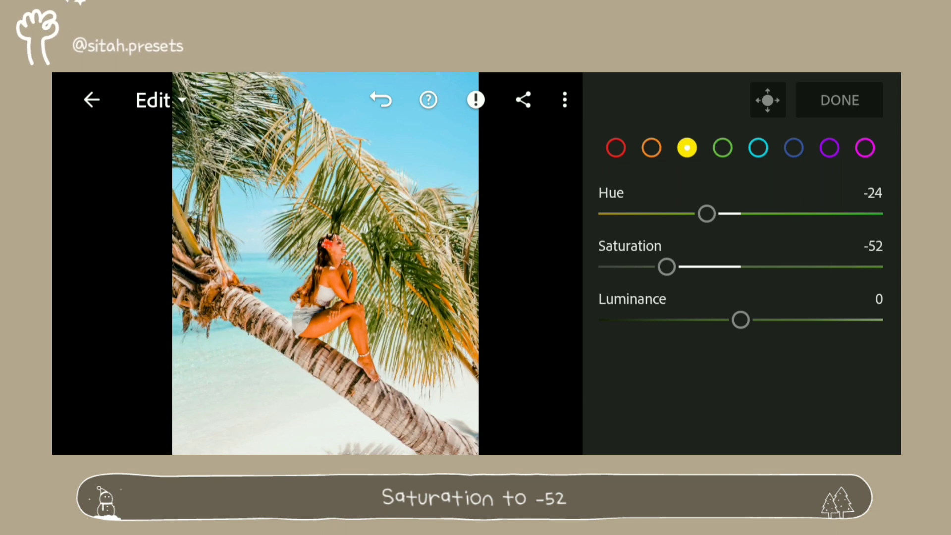
{"action": "mouse_move", "coordinate": [792, 319]}
{"action": "left_mouse_down"}
{"action": "mouse_move", "coordinate": [853, 335]}
{"action": "mouse_move", "coordinate": [856, 322]}
{"action": "left_mouse_up"}
{"action": "left_click", "coordinate": [852, 321]}
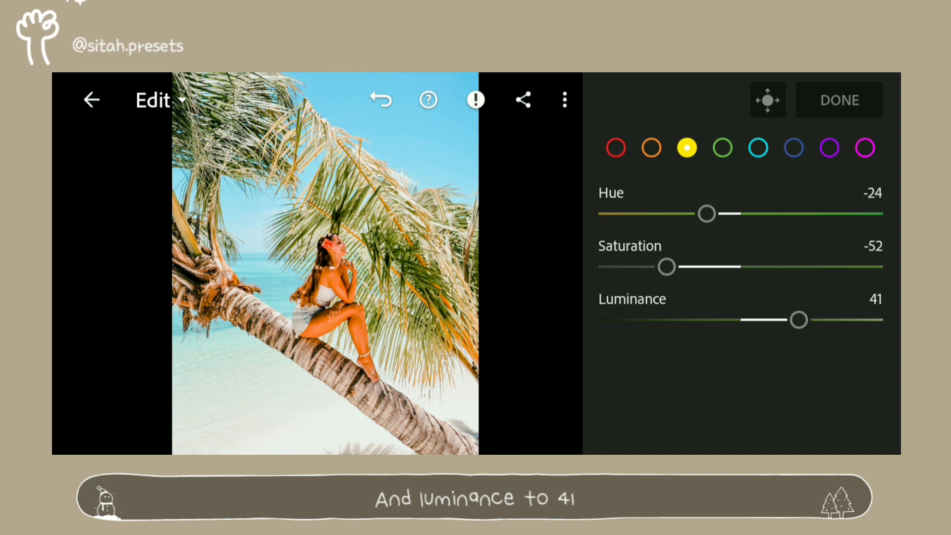
- Select the green swatch and set hue -81, saturation -28 and luminance 34
{"action": "left_click", "coordinate": [722, 148]}
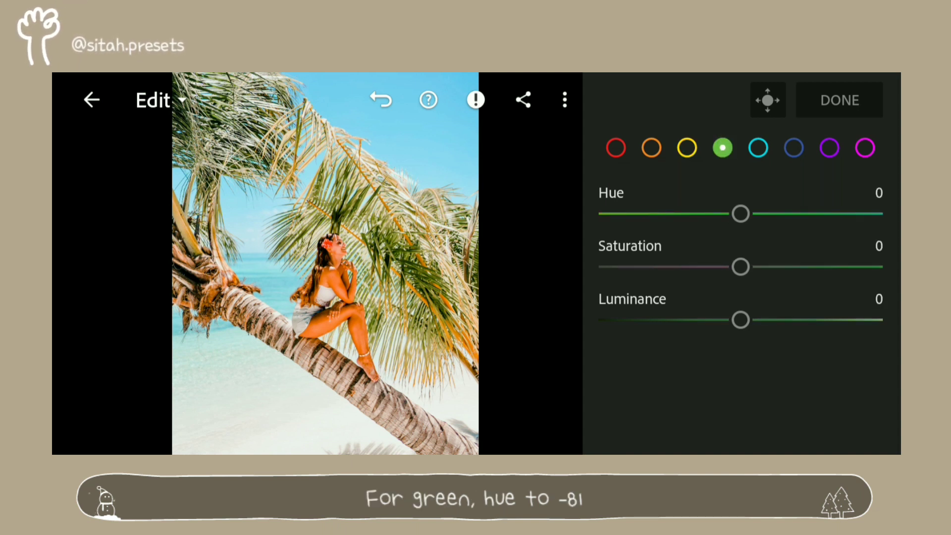
{"action": "left_click_drag", "start_coordinate": [769, 245], "coordinate": [716, 253]}
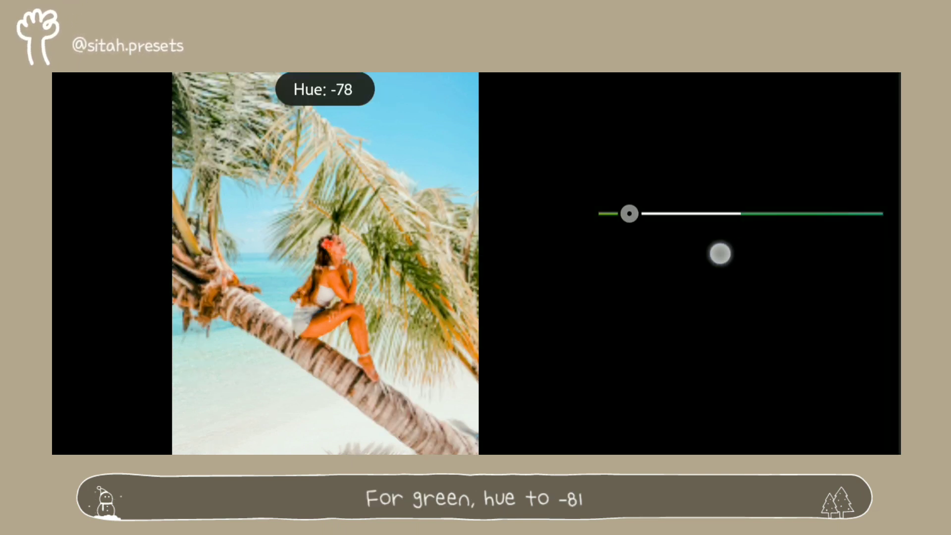
{"action": "left_click_drag", "start_coordinate": [715, 253], "coordinate": [715, 253]}
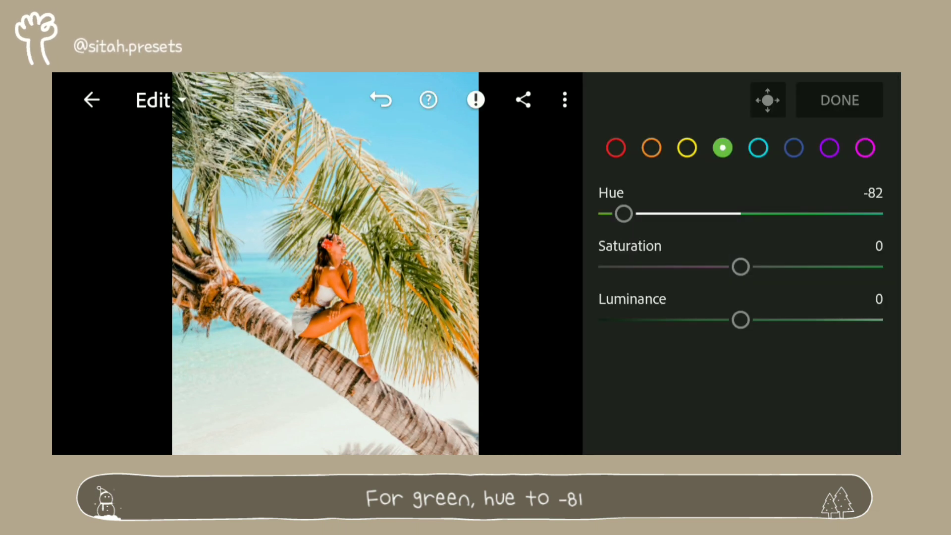
{"action": "left_click_drag", "start_coordinate": [809, 215], "coordinate": [809, 222]}
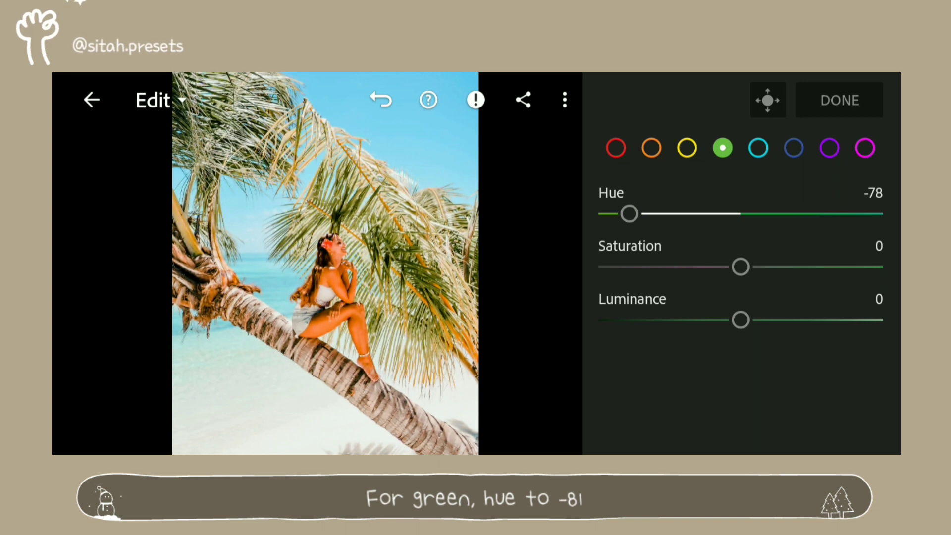
{"action": "left_click_drag", "start_coordinate": [824, 223], "coordinate": [833, 219]}
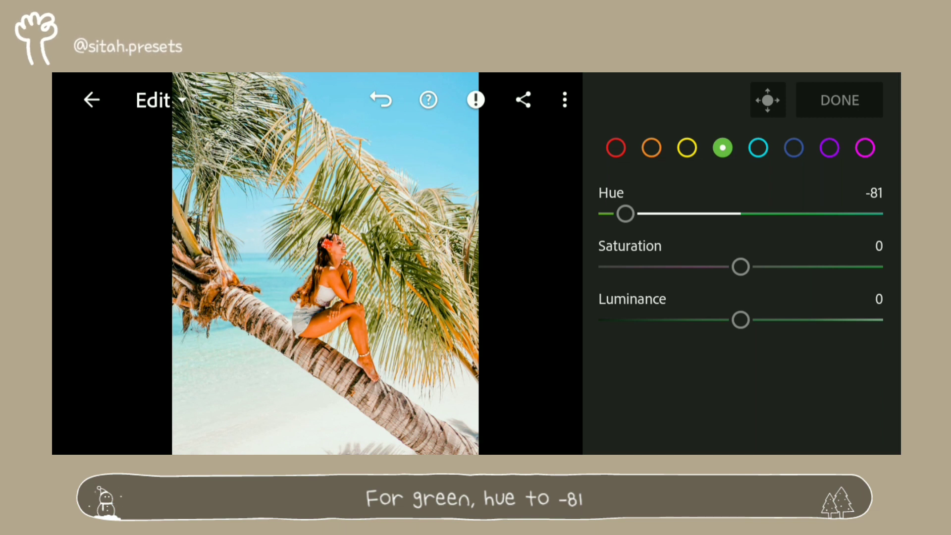
{"action": "left_click_drag", "start_coordinate": [642, 267], "coordinate": [636, 266]}
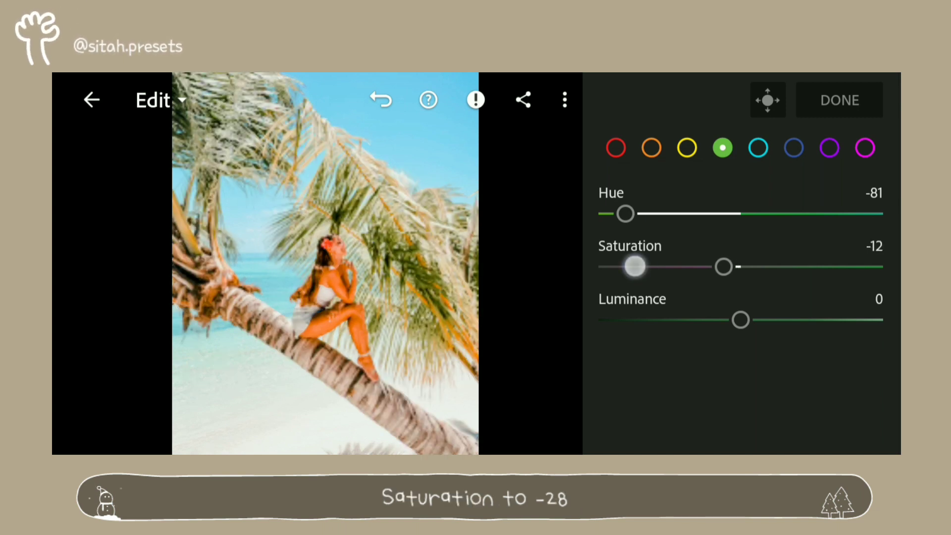
{"action": "left_click_drag", "start_coordinate": [635, 266], "coordinate": [632, 266]}
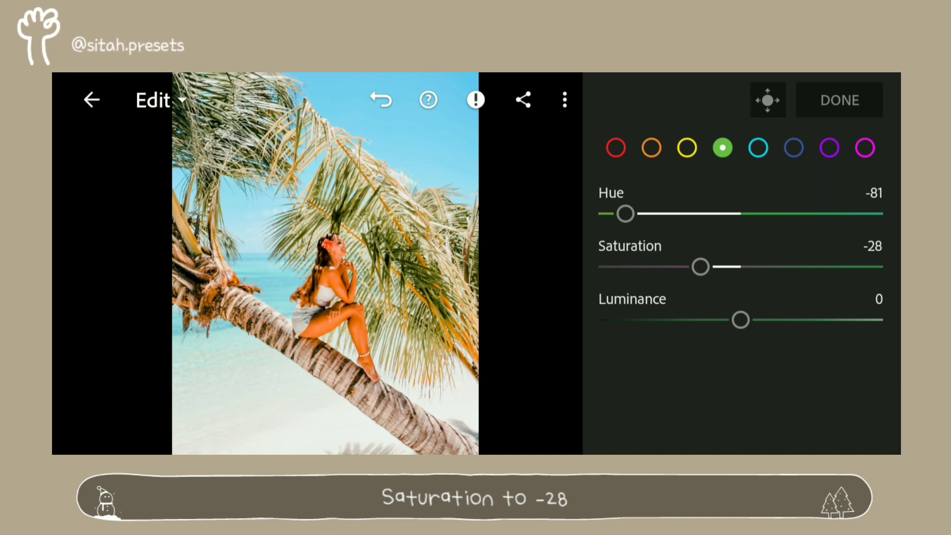
{"action": "mouse_move", "coordinate": [854, 320]}
{"action": "left_mouse_down"}
{"action": "mouse_move", "coordinate": [845, 320]}
{"action": "mouse_move", "coordinate": [870, 320]}
{"action": "left_mouse_up"}
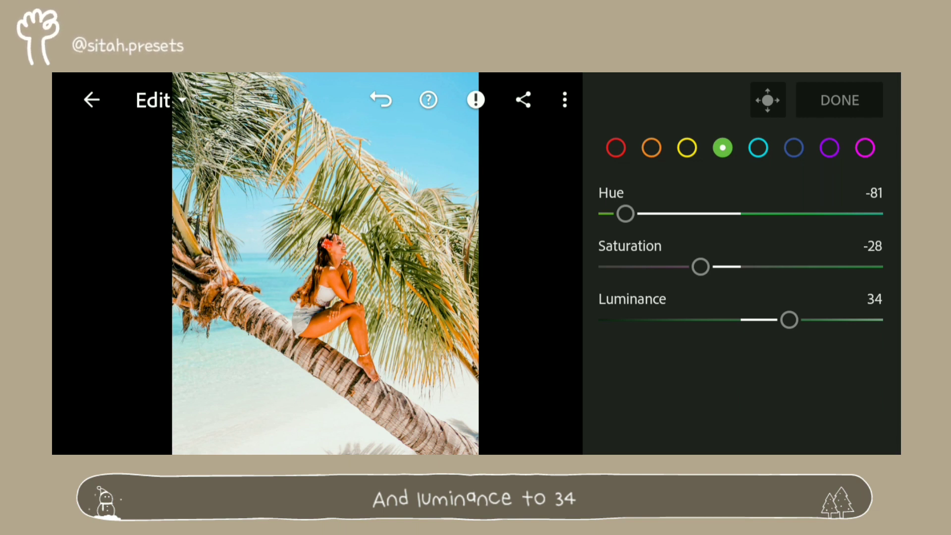
- Select the aqua swatch and set hue 42, saturation -19 and luminance 41
{"action": "left_click", "coordinate": [758, 148]}
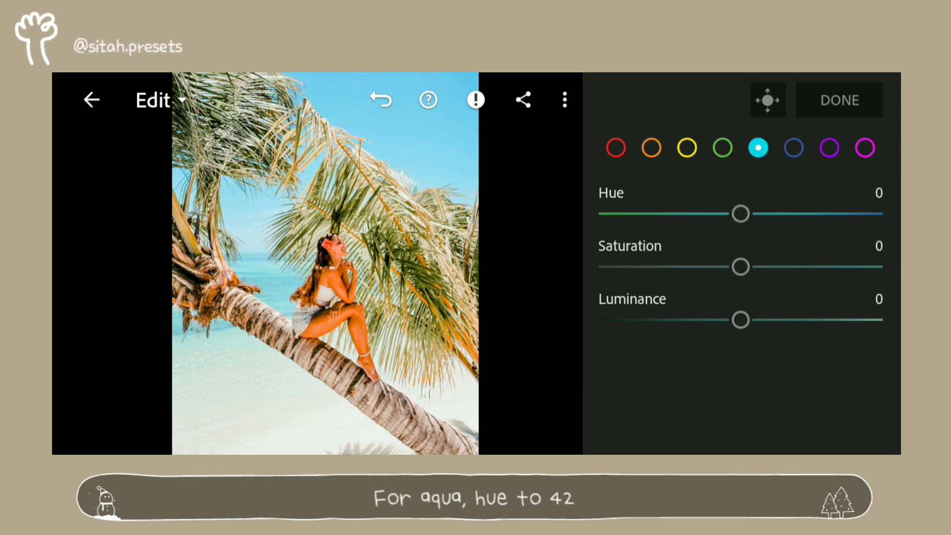
{"action": "left_click_drag", "start_coordinate": [807, 219], "coordinate": [867, 211]}
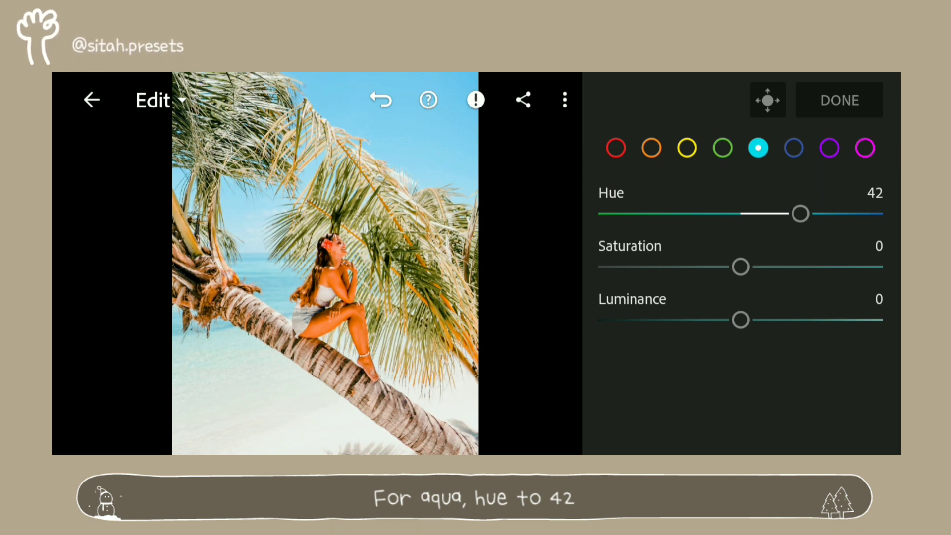
{"action": "mouse_move", "coordinate": [842, 276]}
{"action": "left_mouse_down"}
{"action": "mouse_move", "coordinate": [819, 276]}
{"action": "mouse_move", "coordinate": [840, 276]}
{"action": "left_mouse_up"}
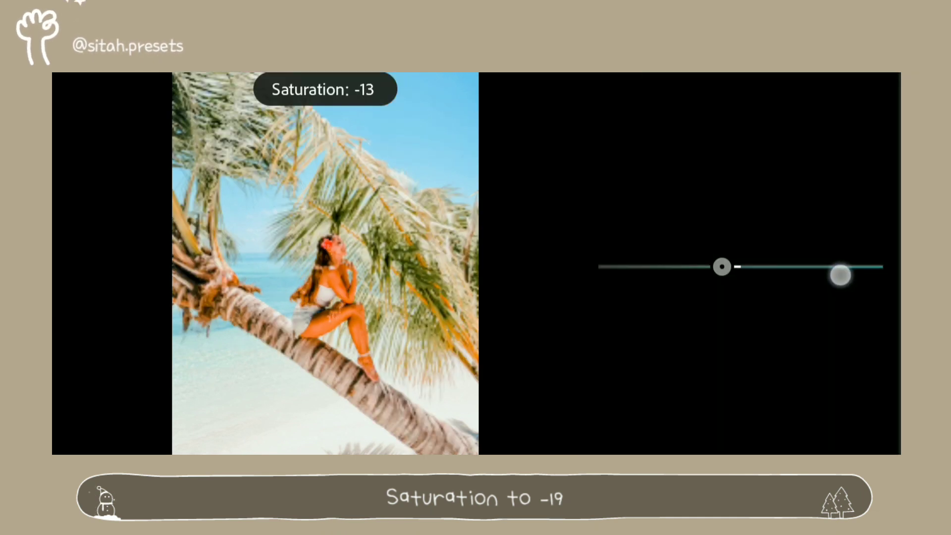
{"action": "left_click_drag", "start_coordinate": [630, 268], "coordinate": [629, 267]}
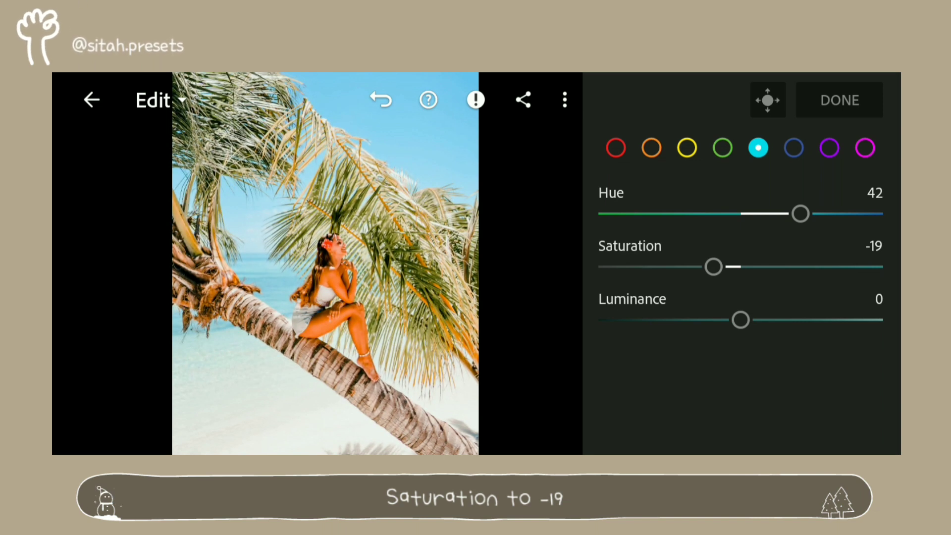
{"action": "left_click_drag", "start_coordinate": [814, 329], "coordinate": [874, 346]}
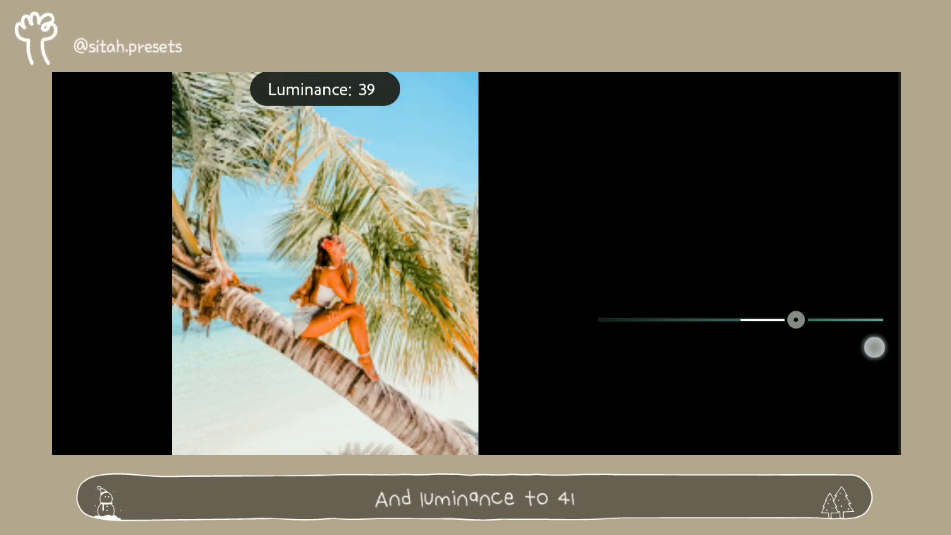
{"action": "left_click_drag", "start_coordinate": [866, 308], "coordinate": [870, 308]}
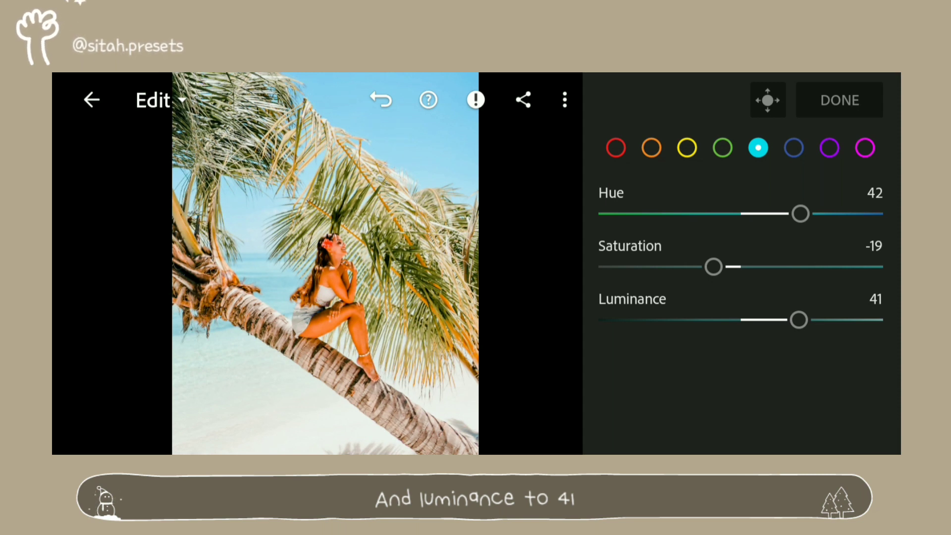
- Set the blue Color Mix channel to hue -41, saturation -7 and luminance 18
{"action": "left_click", "coordinate": [794, 147]}
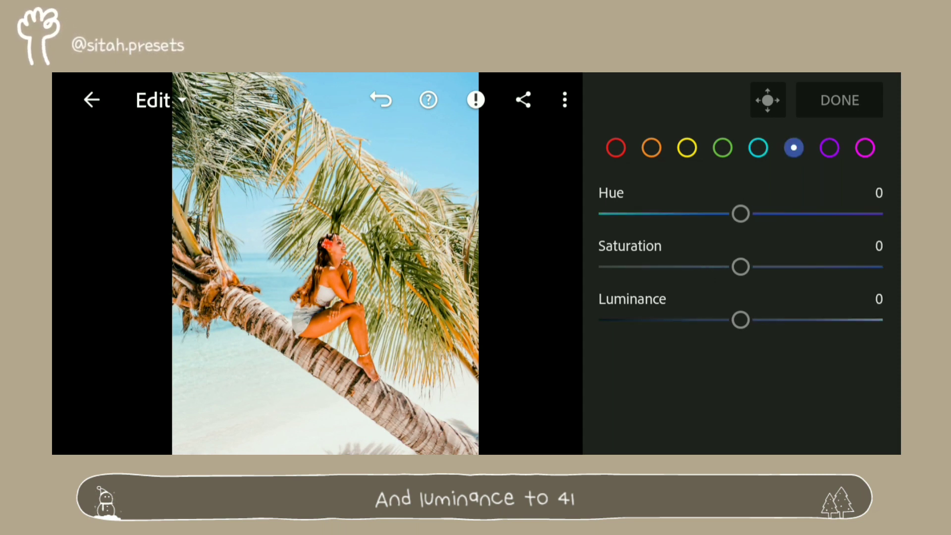
{"action": "left_click_drag", "start_coordinate": [852, 218], "coordinate": [764, 241]}
{"action": "left_click_drag", "start_coordinate": [824, 216], "coordinate": [827, 217]}
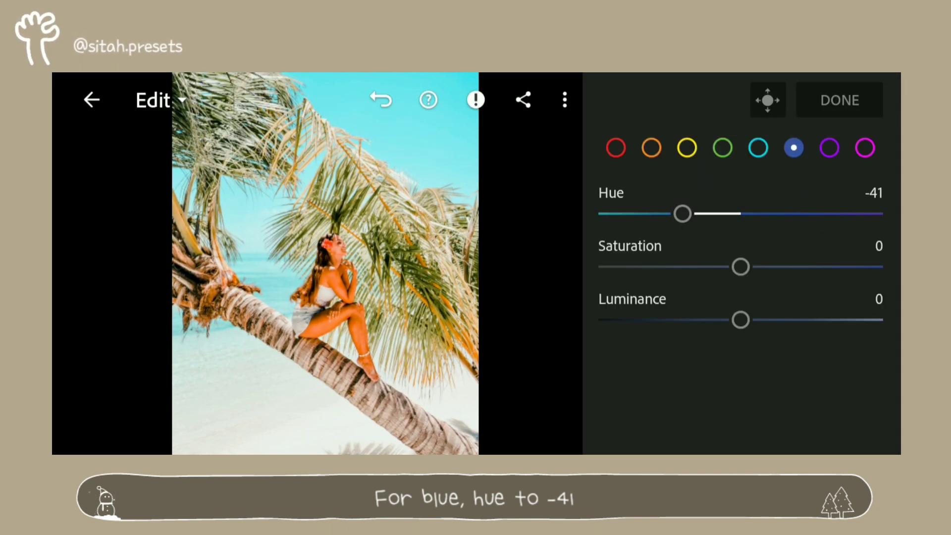
{"action": "mouse_move", "coordinate": [850, 270]}
{"action": "left_mouse_down"}
{"action": "mouse_move", "coordinate": [824, 276]}
{"action": "mouse_move", "coordinate": [857, 265]}
{"action": "left_mouse_up"}
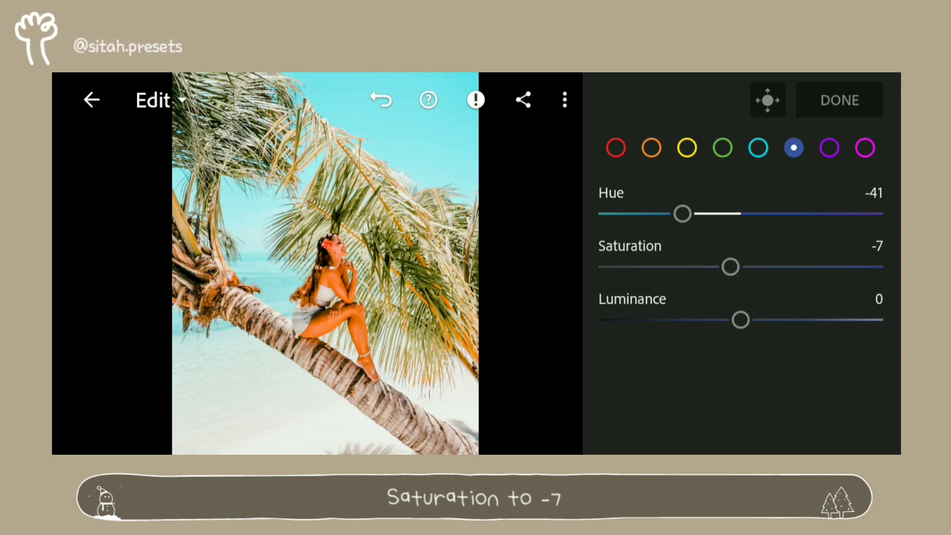
{"action": "left_click_drag", "start_coordinate": [849, 328], "coordinate": [856, 324]}
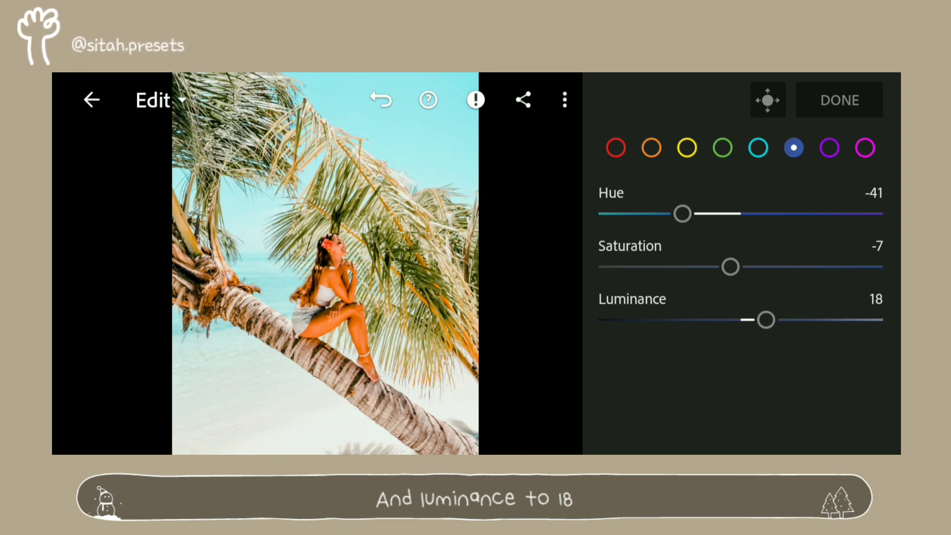
- Set the purple Color Mix channel to hue 20, saturation -19 and luminance 35
{"action": "left_click", "coordinate": [833, 147]}
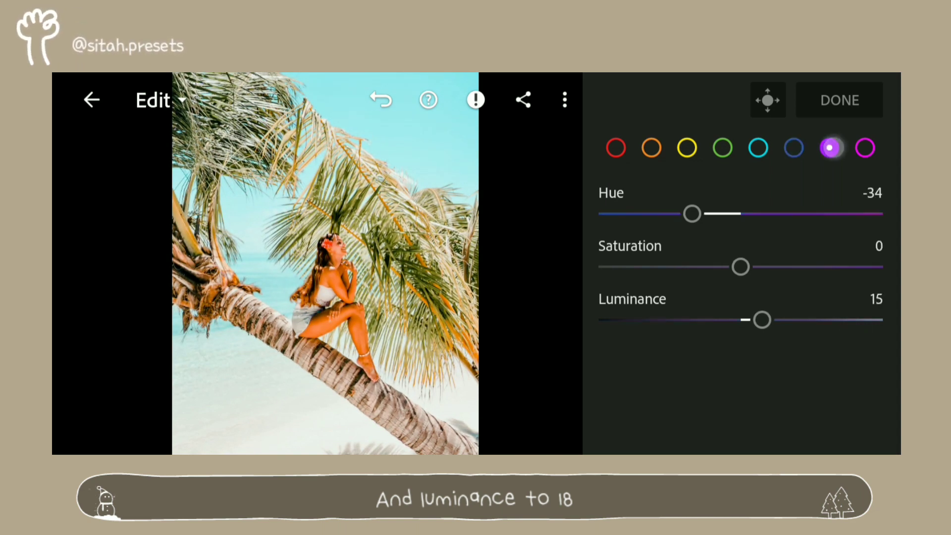
{"action": "left_click_drag", "start_coordinate": [850, 206], "coordinate": [859, 209]}
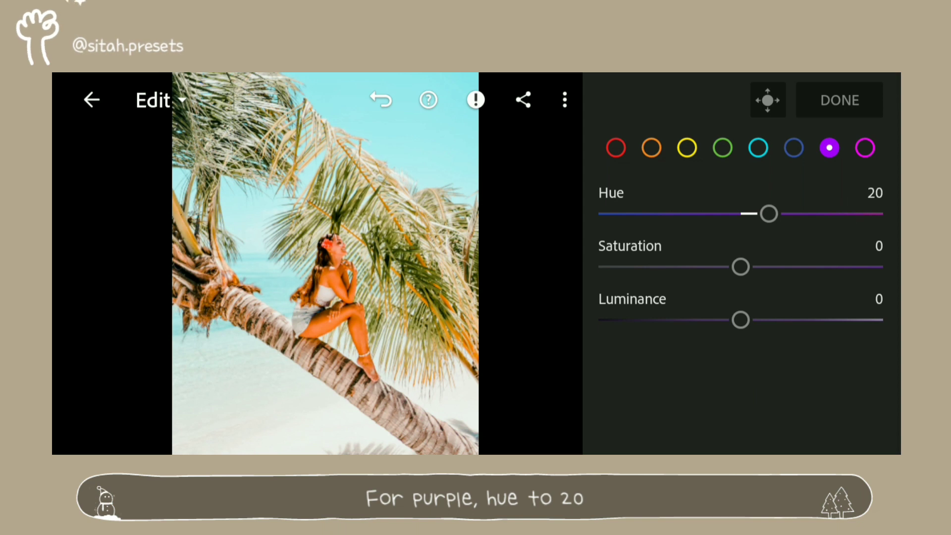
{"action": "left_click_drag", "start_coordinate": [855, 264], "coordinate": [814, 282]}
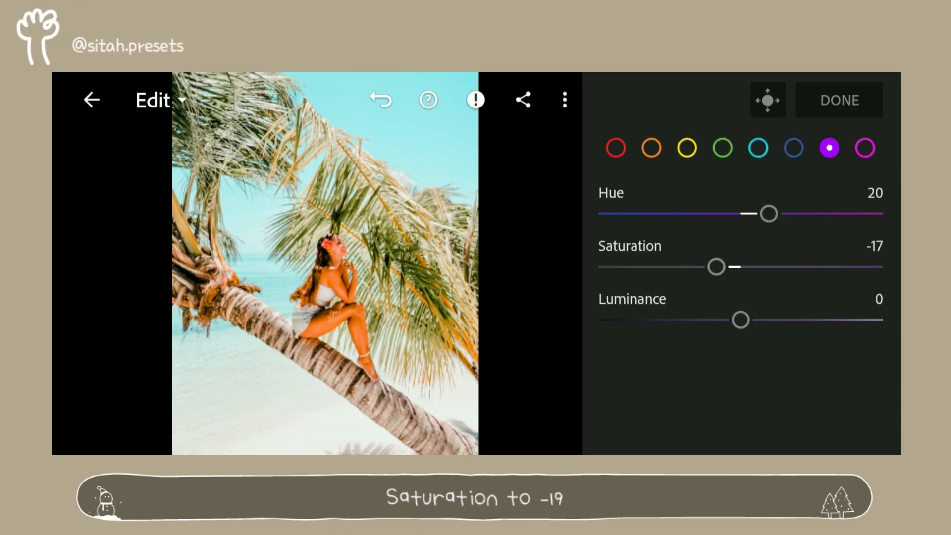
{"action": "left_click_drag", "start_coordinate": [662, 268], "coordinate": [657, 268]}
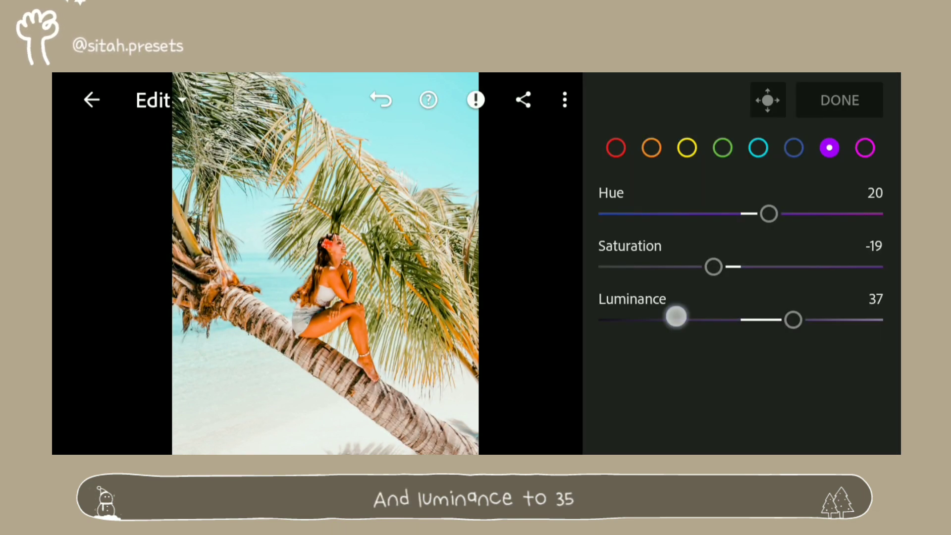
{"action": "left_click_drag", "start_coordinate": [675, 317], "coordinate": [671, 316]}
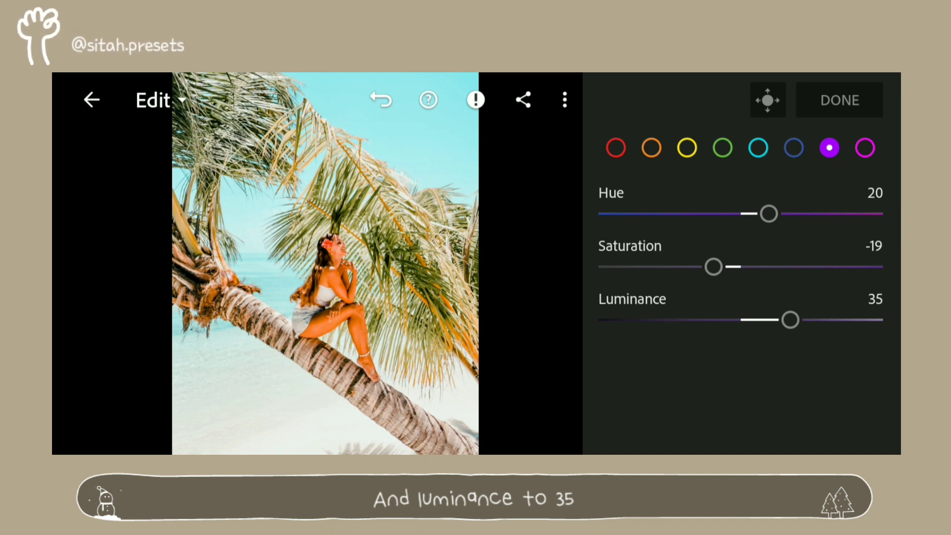
- Set magenta to hue 32, saturation -28, luminance 44 and close Color Mix
{"action": "left_click", "coordinate": [875, 148]}
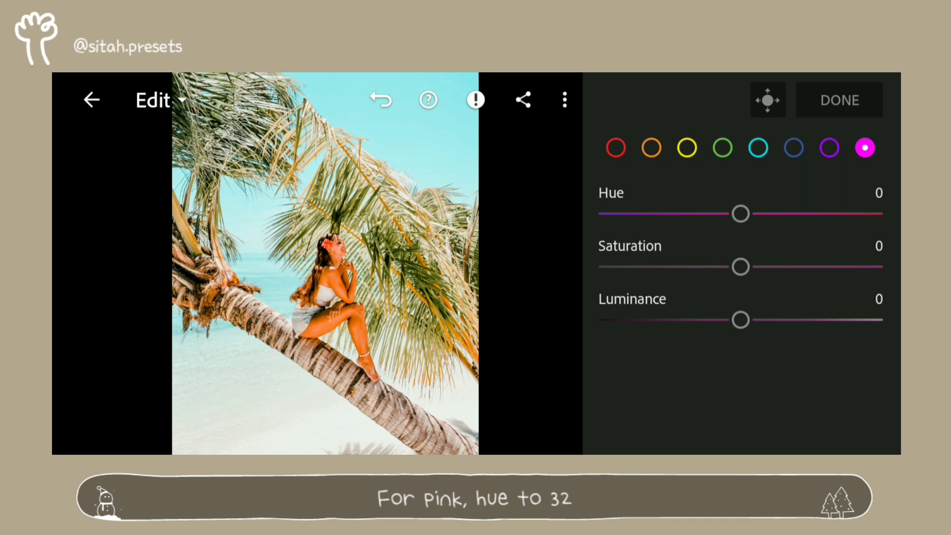
{"action": "left_click_drag", "start_coordinate": [806, 220], "coordinate": [860, 227]}
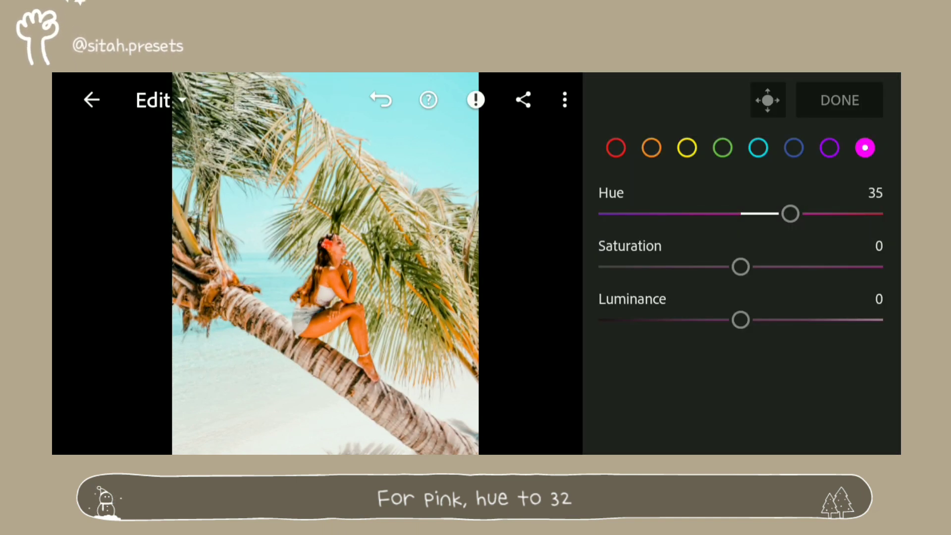
{"action": "mouse_move", "coordinate": [852, 213]}
{"action": "left_mouse_down"}
{"action": "mouse_move", "coordinate": [843, 213]}
{"action": "mouse_move", "coordinate": [874, 204]}
{"action": "left_mouse_up"}
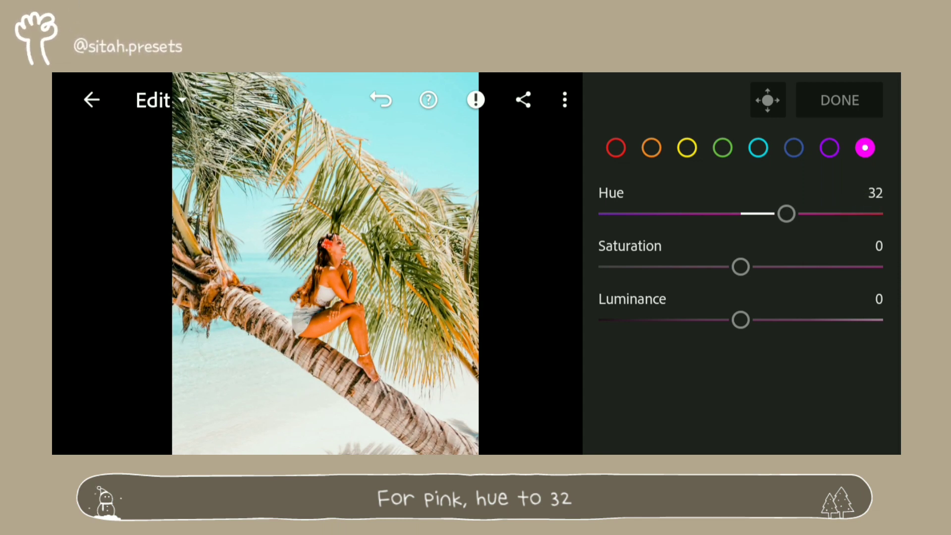
{"action": "left_click_drag", "start_coordinate": [635, 270], "coordinate": [636, 272]}
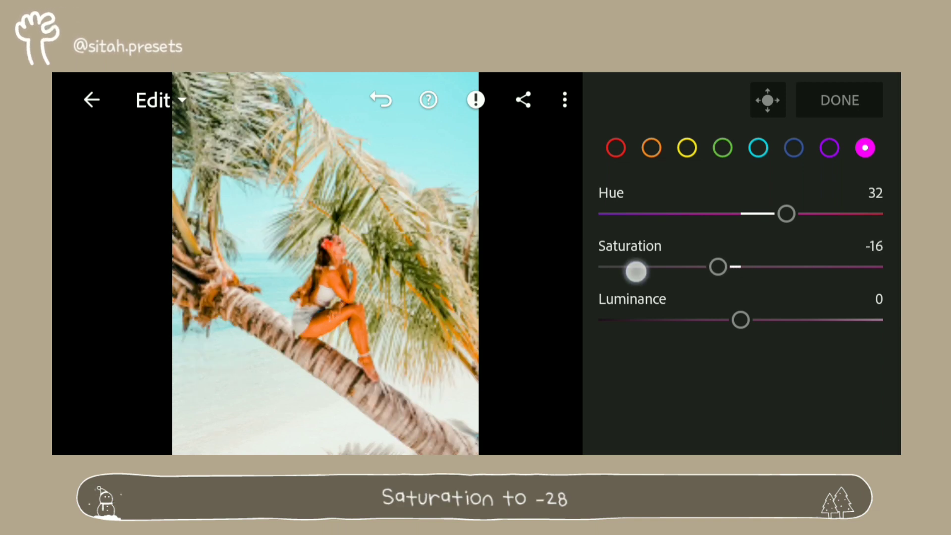
{"action": "left_click_drag", "start_coordinate": [635, 271], "coordinate": [636, 271]}
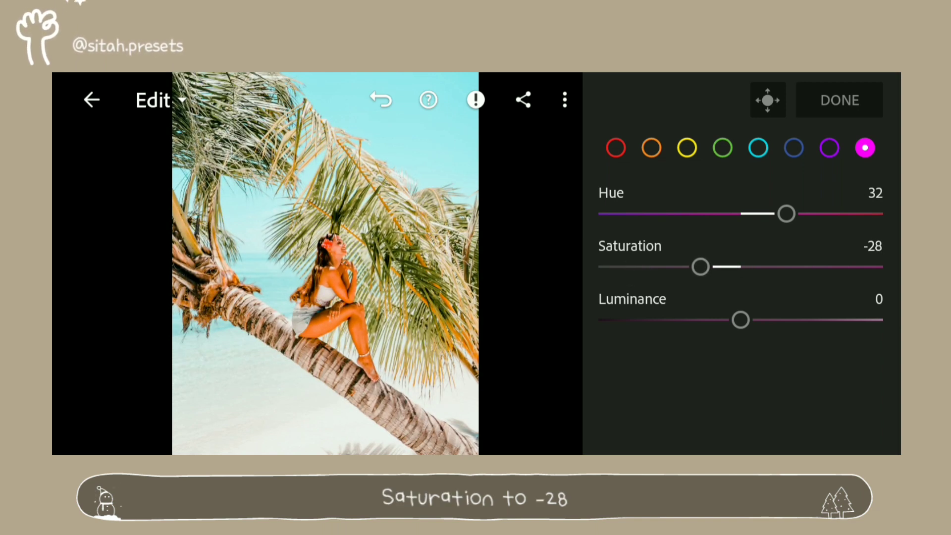
{"action": "mouse_move", "coordinate": [790, 315]}
{"action": "left_mouse_down"}
{"action": "mouse_move", "coordinate": [862, 333]}
{"action": "mouse_move", "coordinate": [856, 339]}
{"action": "mouse_move", "coordinate": [862, 320]}
{"action": "left_mouse_up"}
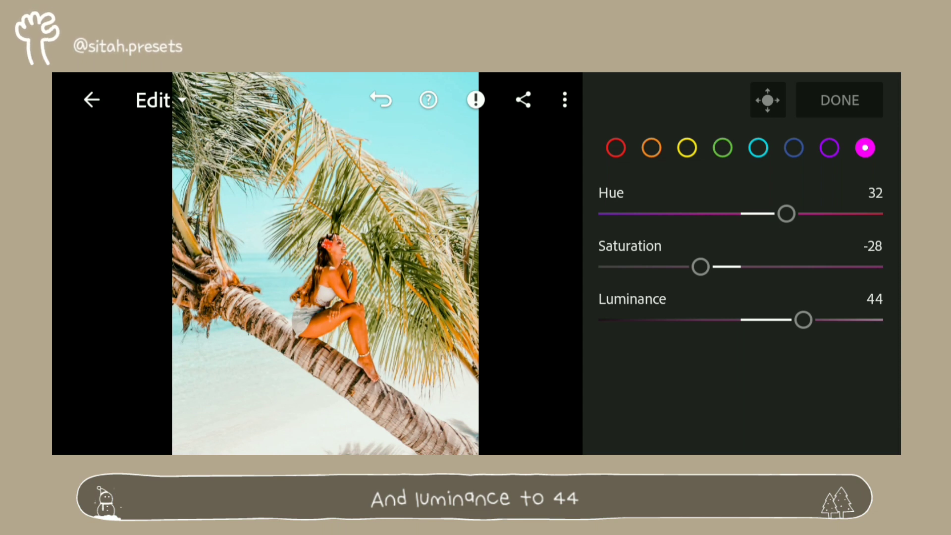
{"action": "left_click", "coordinate": [854, 104]}
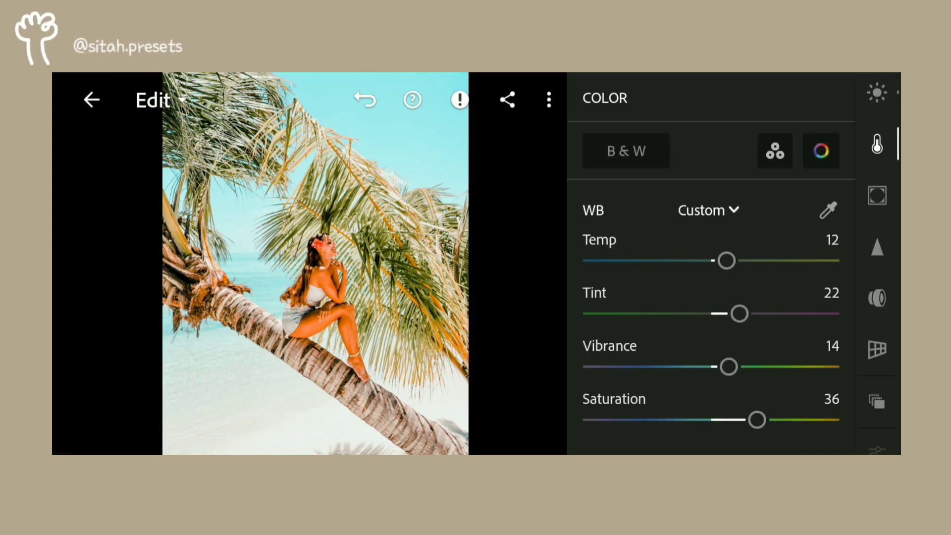
- In Effects, set texture to 17, clarity to -14 and dehaze to -10
{"action": "left_click", "coordinate": [876, 196]}
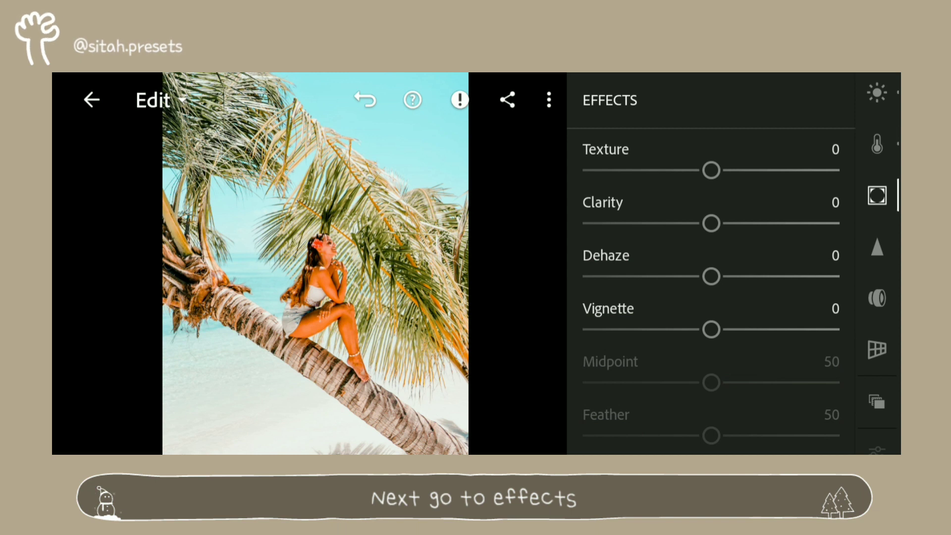
{"action": "left_click_drag", "start_coordinate": [769, 170], "coordinate": [787, 171]}
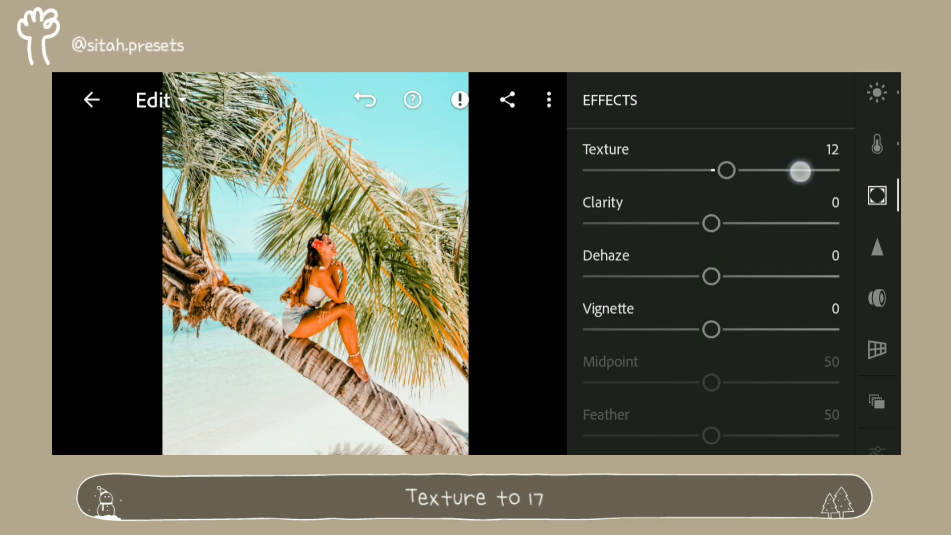
{"action": "left_click_drag", "start_coordinate": [809, 170], "coordinate": [810, 173]}
{"action": "left_click_drag", "start_coordinate": [647, 170], "coordinate": [644, 170]}
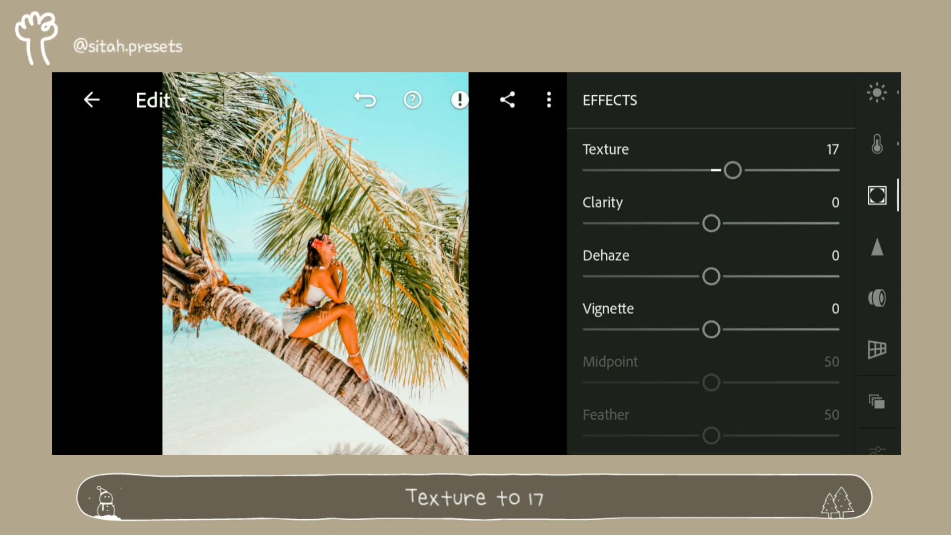
{"action": "left_click_drag", "start_coordinate": [631, 223], "coordinate": [626, 220]}
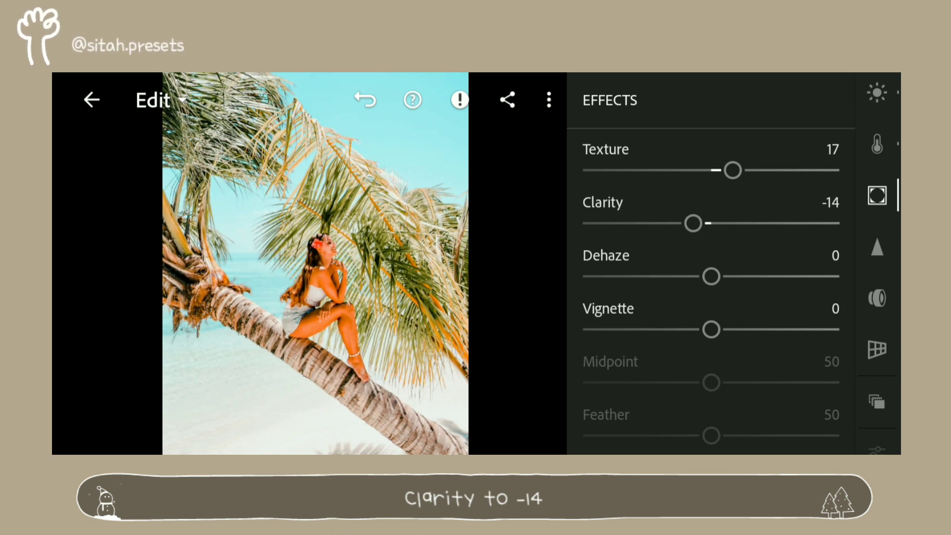
{"action": "left_click_drag", "start_coordinate": [628, 281], "coordinate": [619, 277]}
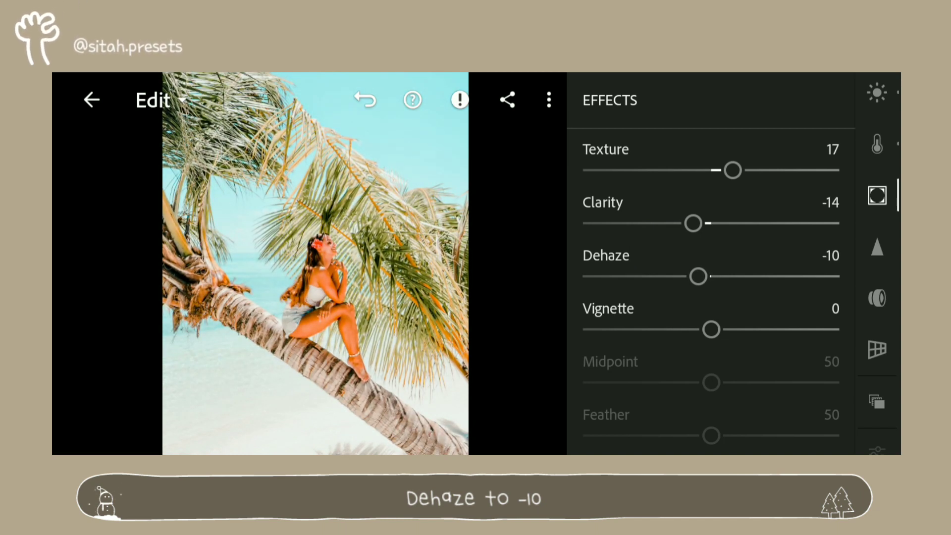
{"action": "left_click", "coordinate": [776, 429]}
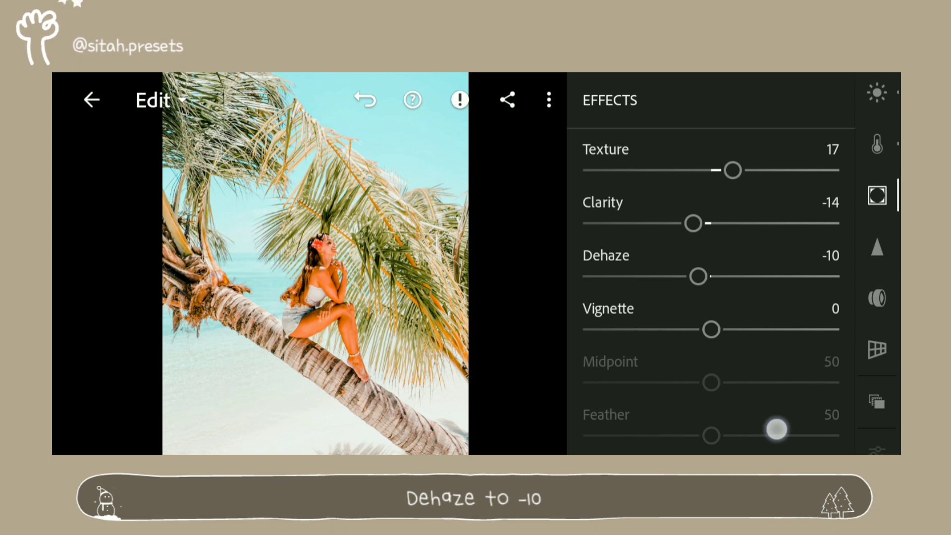
{"action": "left_click_drag", "start_coordinate": [777, 429], "coordinate": [777, 137]}
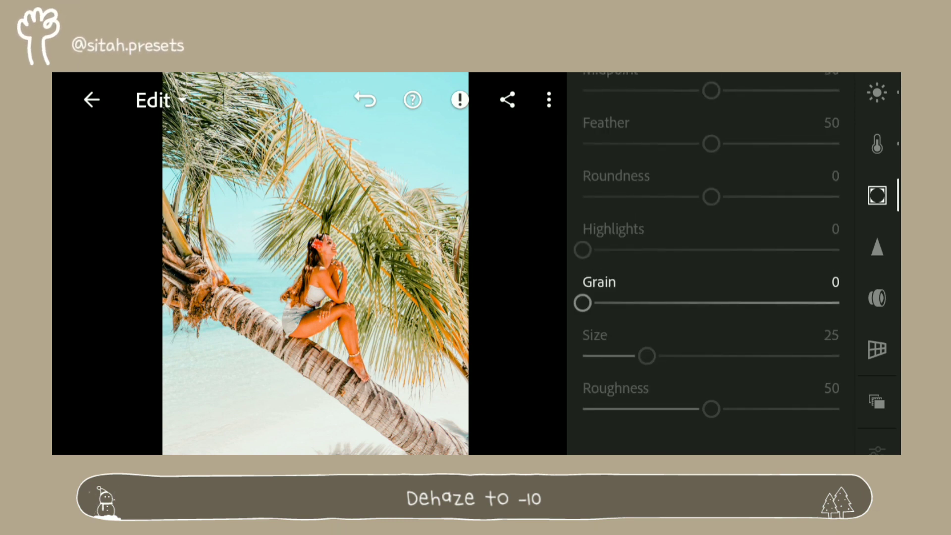
- Add grain with amount 10, size 9 and roughness 30
{"action": "left_click", "coordinate": [780, 304]}
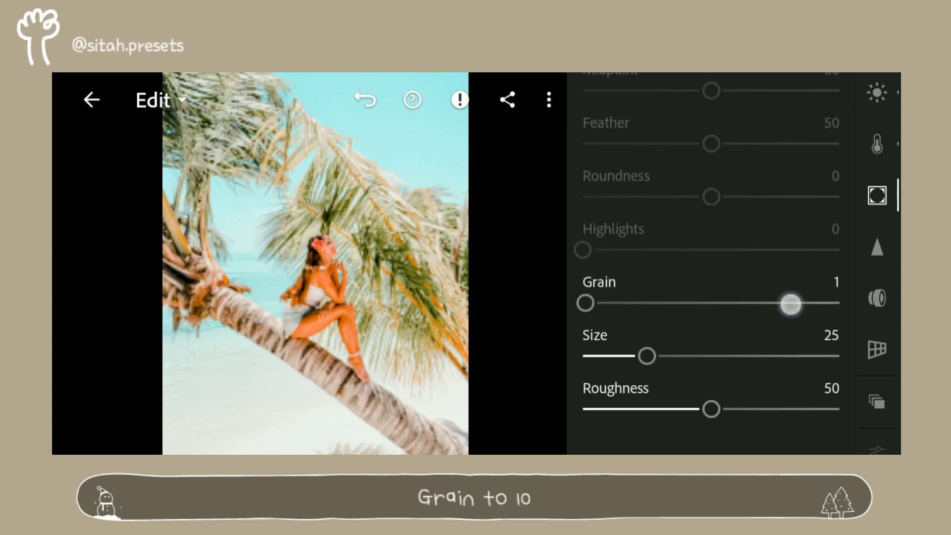
{"action": "left_click_drag", "start_coordinate": [791, 304], "coordinate": [810, 297]}
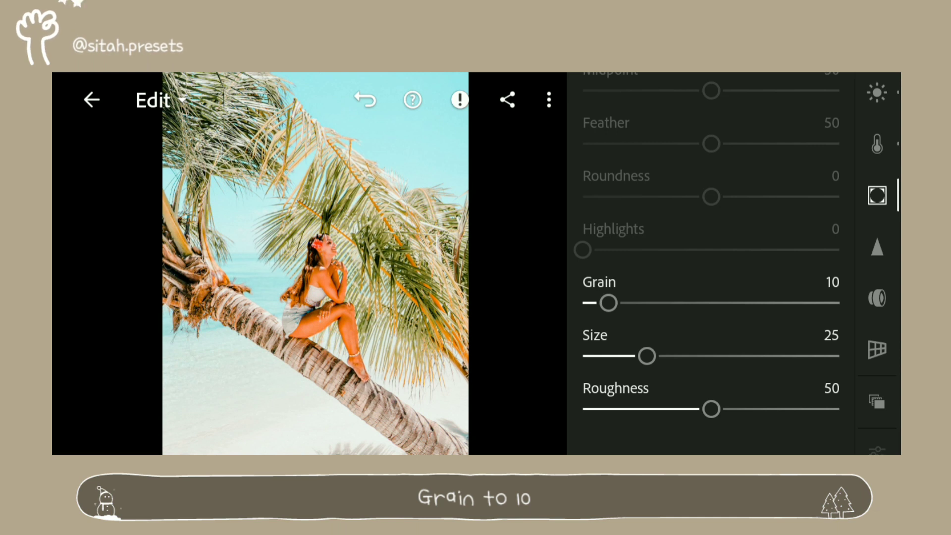
{"action": "left_click_drag", "start_coordinate": [799, 357], "coordinate": [749, 362]}
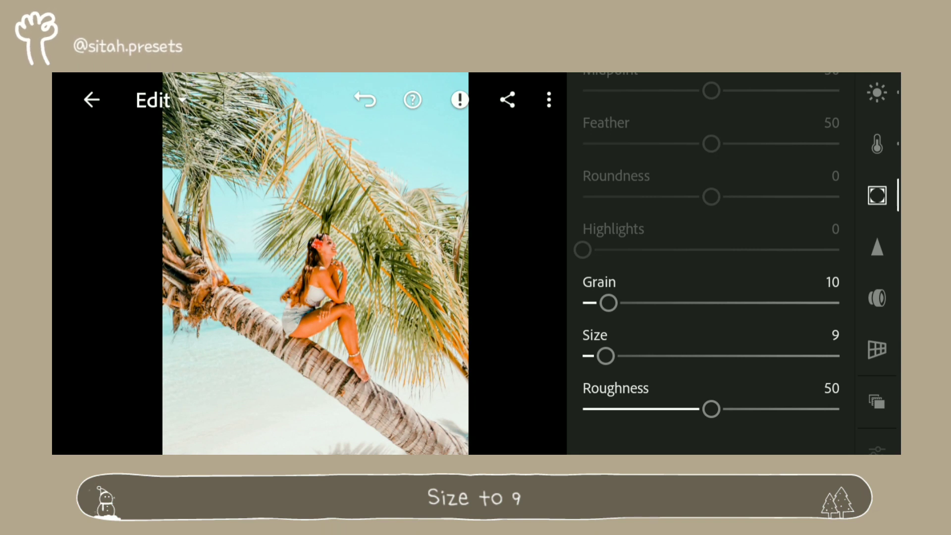
{"action": "left_click_drag", "start_coordinate": [807, 409], "coordinate": [746, 413]}
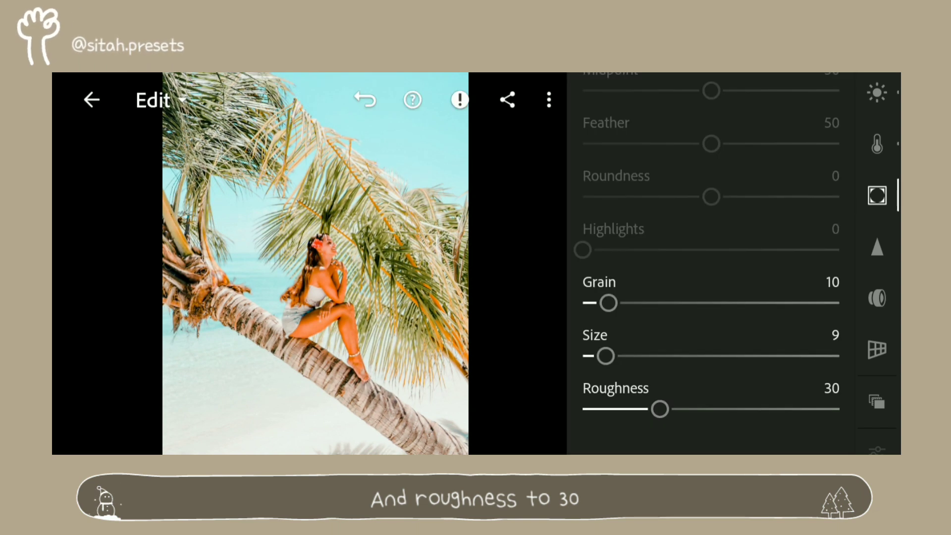
{"action": "left_click", "coordinate": [879, 246]}
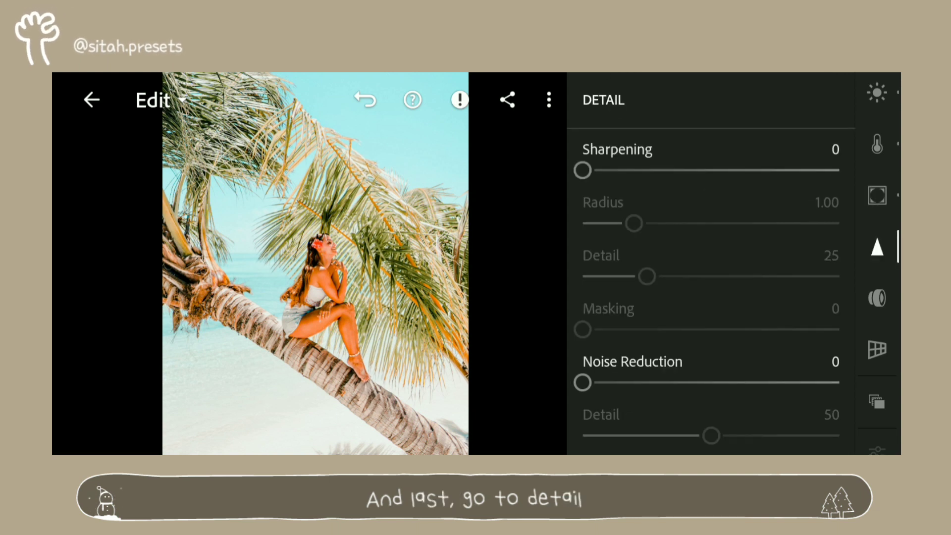
- Set Sharpening to 42 and close the Detail panel
{"action": "mouse_move", "coordinate": [766, 170]}
{"action": "left_mouse_down"}
{"action": "mouse_move", "coordinate": [807, 173]}
{"action": "mouse_move", "coordinate": [796, 174]}
{"action": "left_mouse_up"}
{"action": "left_click_drag", "start_coordinate": [607, 169], "coordinate": [602, 170]}
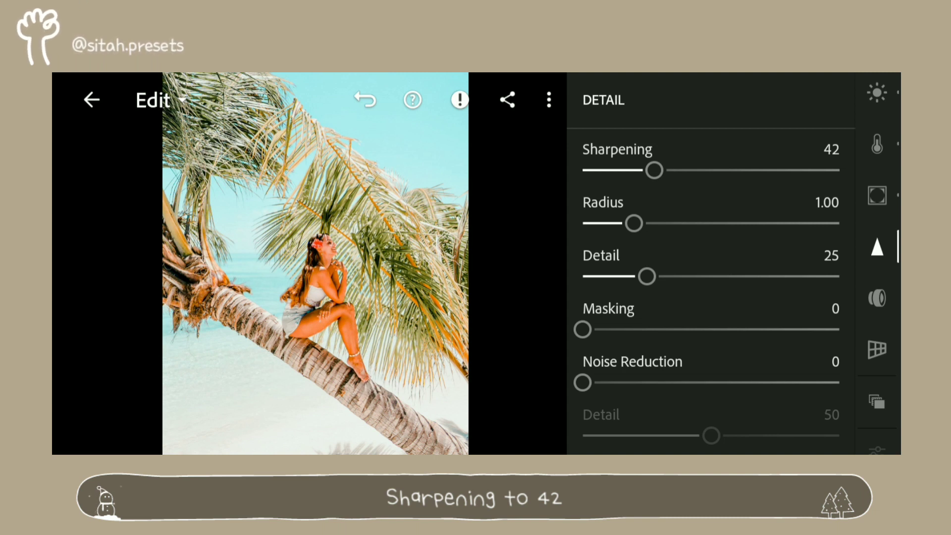
{"action": "left_click", "coordinate": [877, 248]}
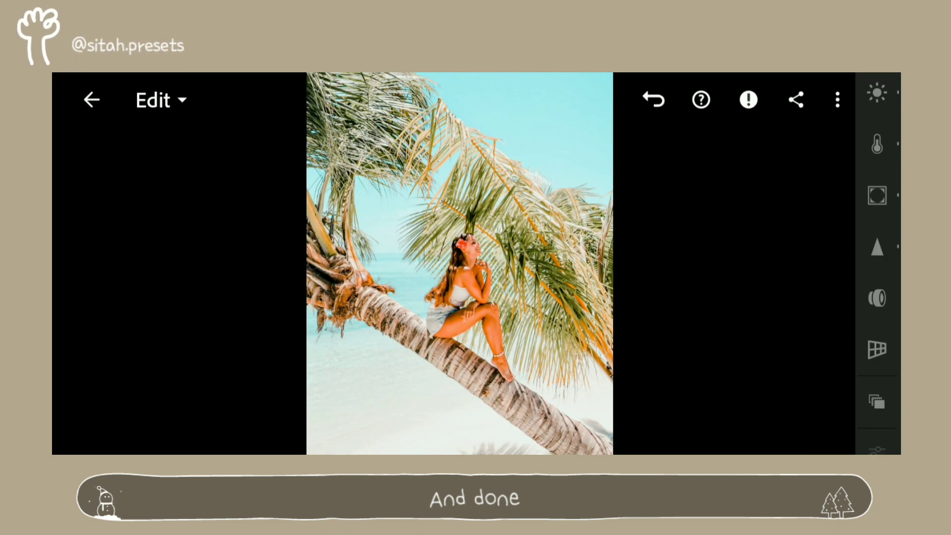
- Copy Settings from the palm-tree photo's three-dot menu, then swipe to the pier photo
{"action": "left_click", "coordinate": [837, 100]}
{"action": "left_click", "coordinate": [779, 394]}
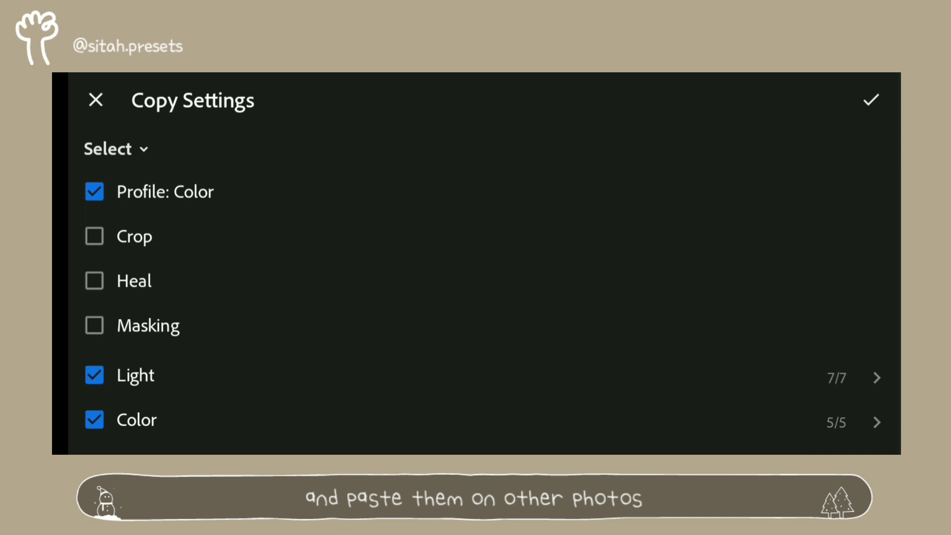
{"action": "left_click", "coordinate": [871, 100]}
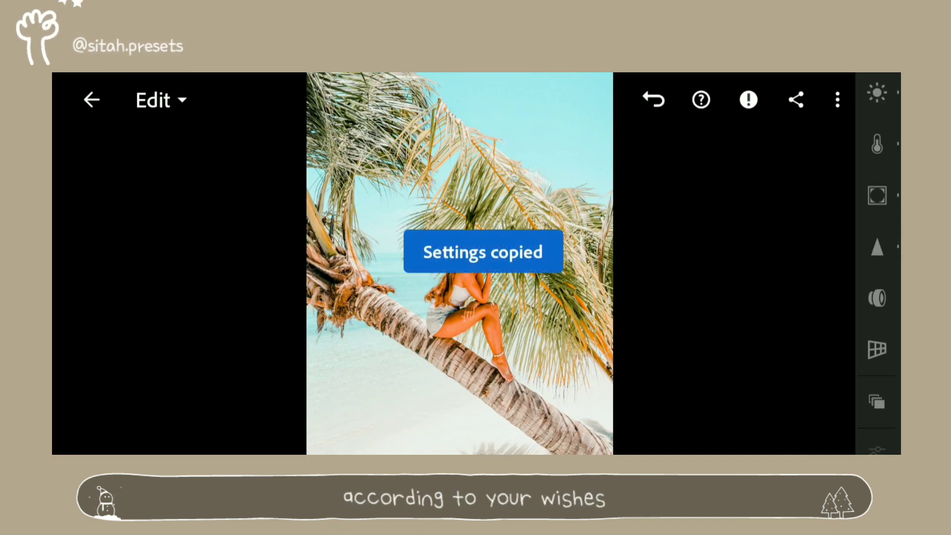
{"action": "left_click_drag", "start_coordinate": [675, 398], "coordinate": [426, 424]}
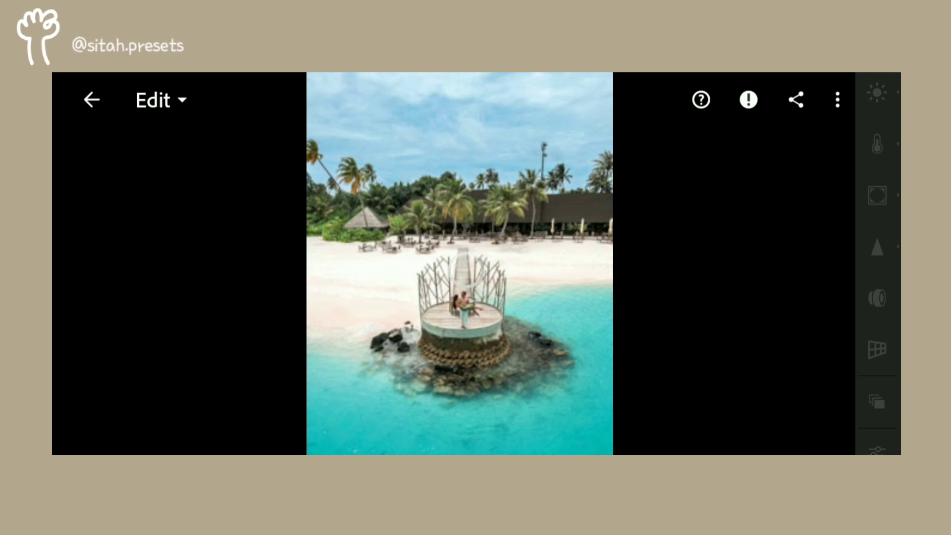
- Paste the copied settings onto the pier and beach shower photos
{"action": "left_click", "coordinate": [837, 103]}
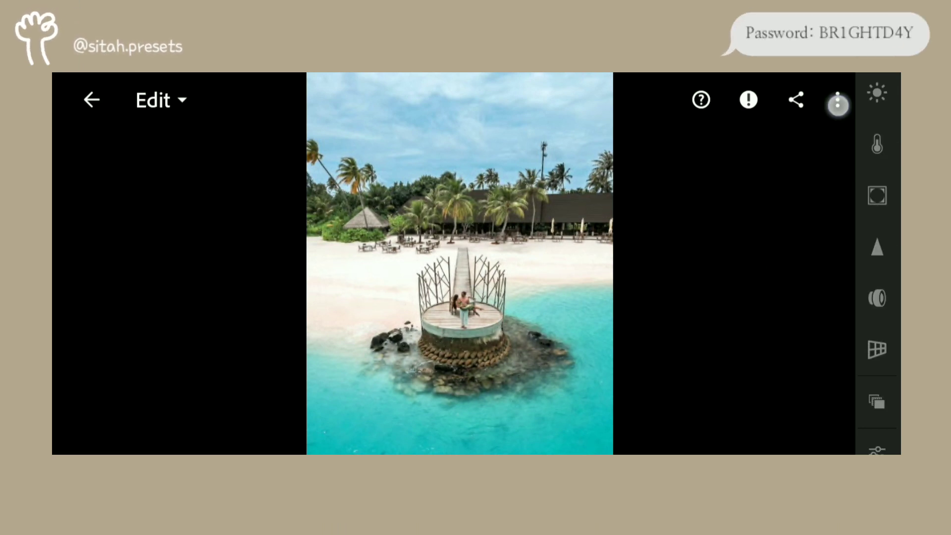
{"action": "left_click", "coordinate": [780, 434]}
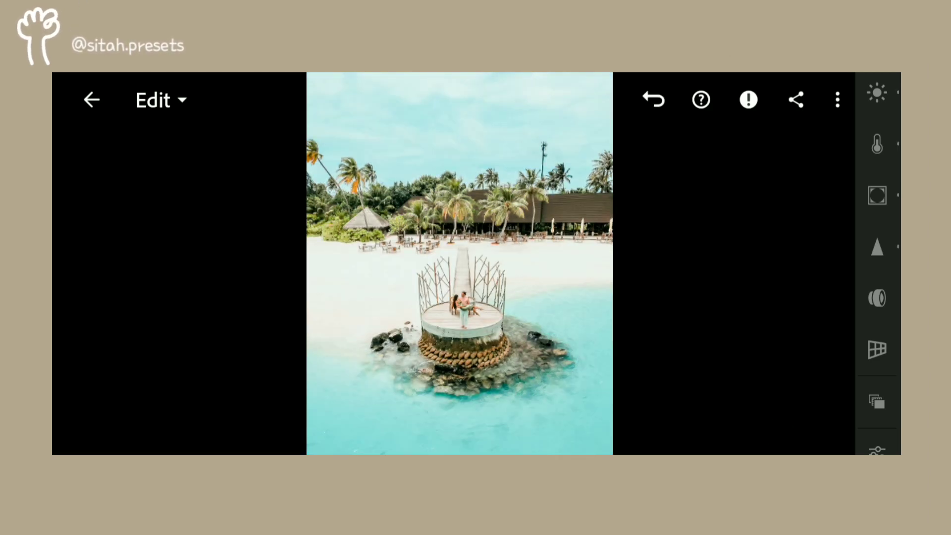
{"action": "left_click_drag", "start_coordinate": [763, 408], "coordinate": [671, 404]}
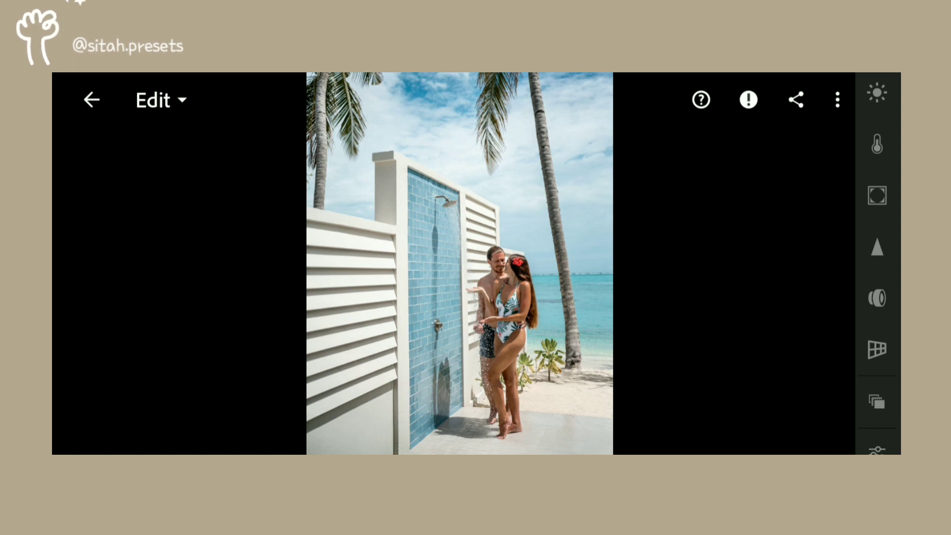
{"action": "left_click", "coordinate": [837, 100]}
{"action": "left_click", "coordinate": [773, 433]}
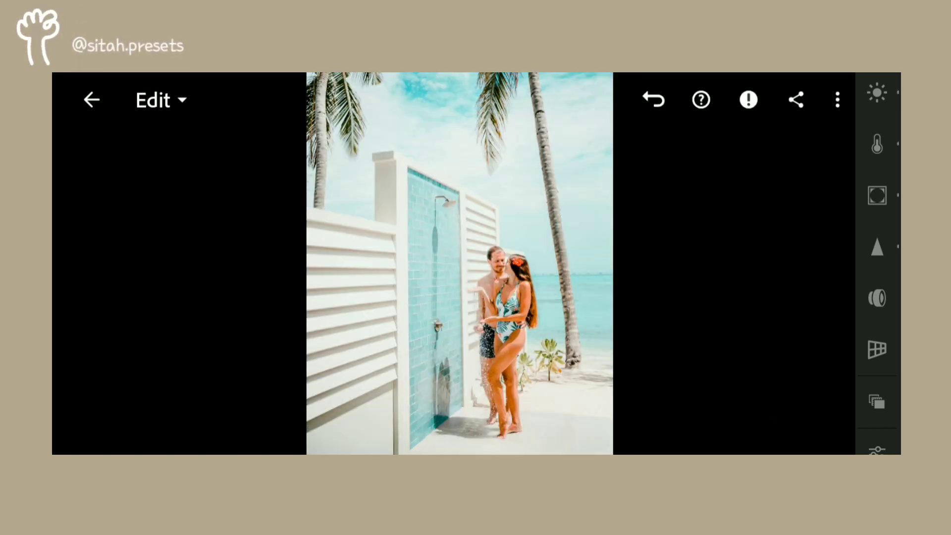
- Paste the copied settings onto the sun-hat and food-boat photos
{"action": "left_click_drag", "start_coordinate": [416, 392], "coordinate": [98, 392]}
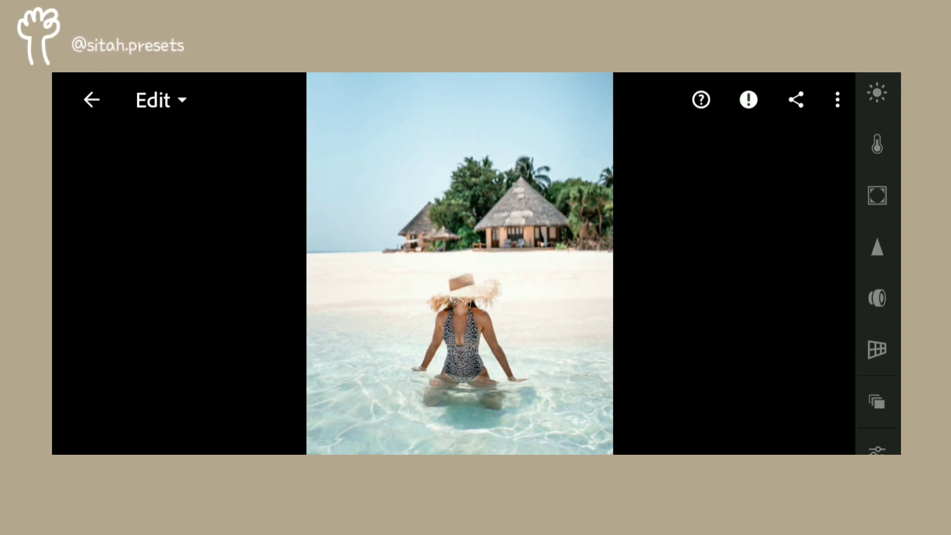
{"action": "left_click", "coordinate": [838, 100]}
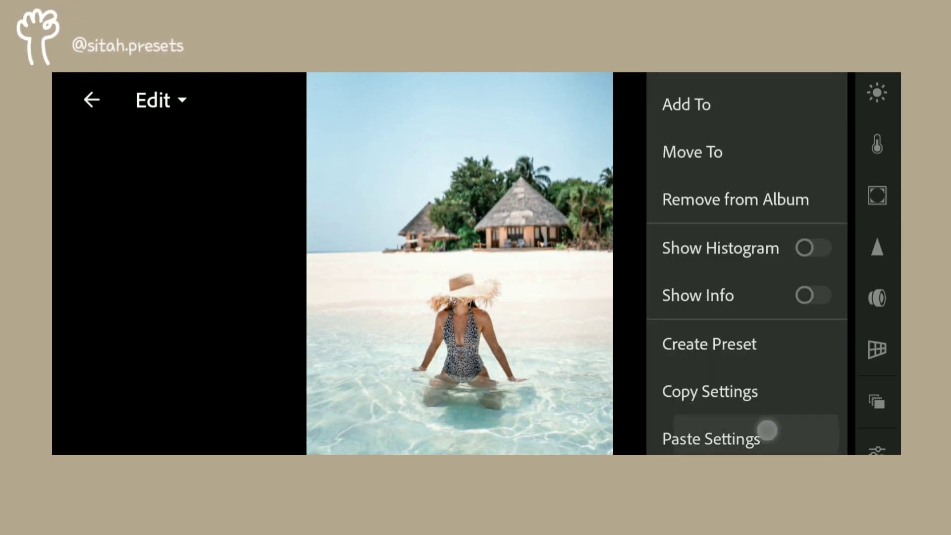
{"action": "left_click", "coordinate": [767, 430]}
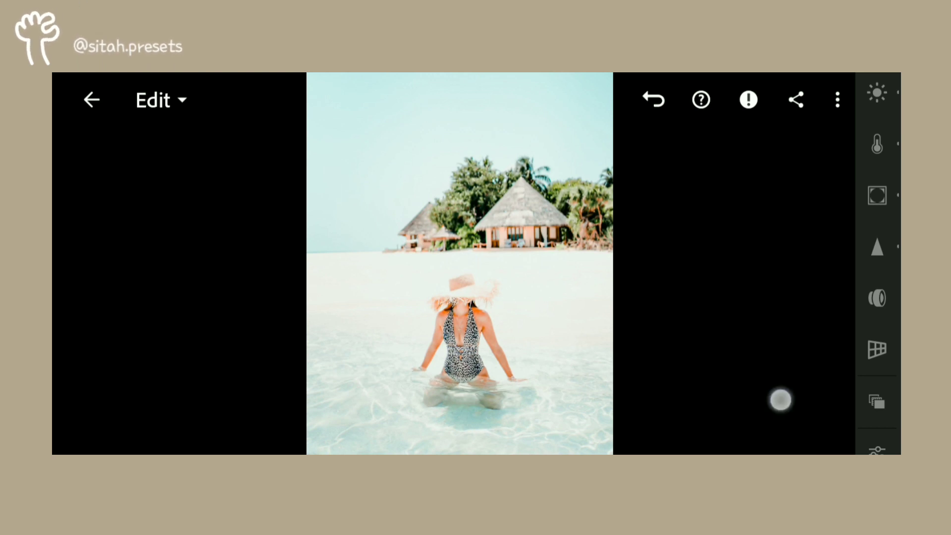
{"action": "left_click_drag", "start_coordinate": [780, 399], "coordinate": [632, 399]}
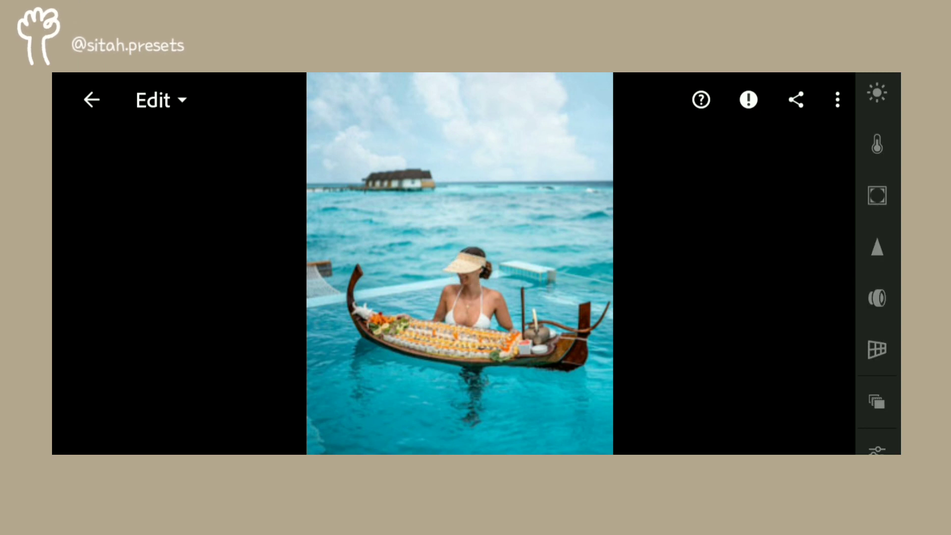
{"action": "left_click", "coordinate": [841, 104]}
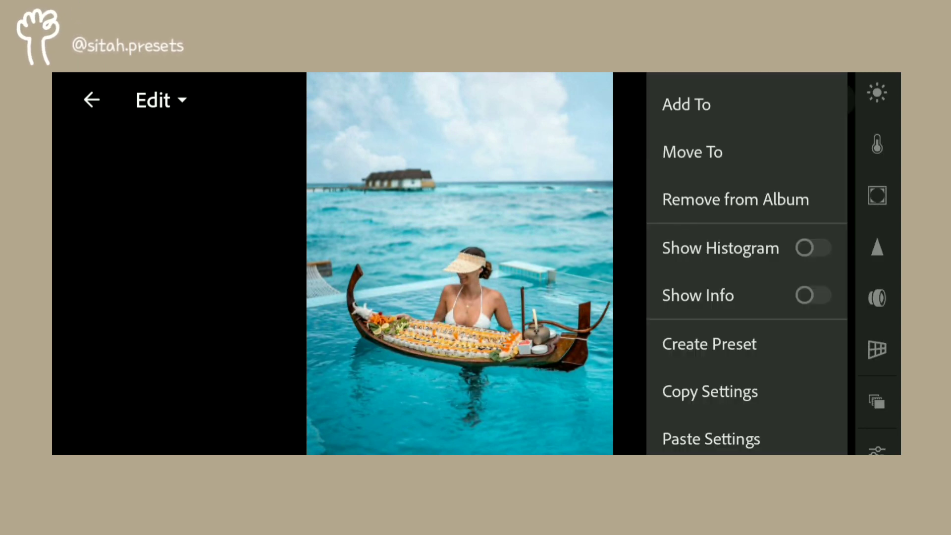
{"action": "left_click", "coordinate": [762, 436]}
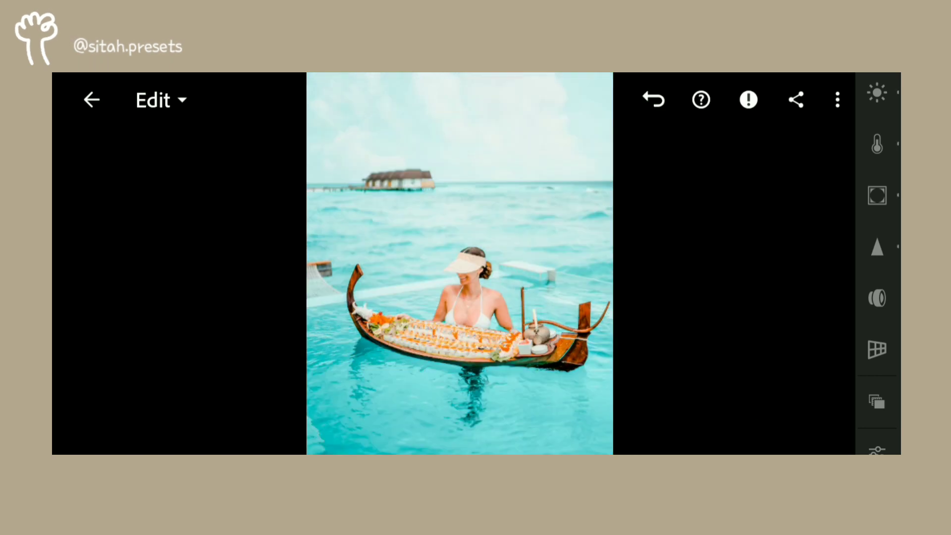